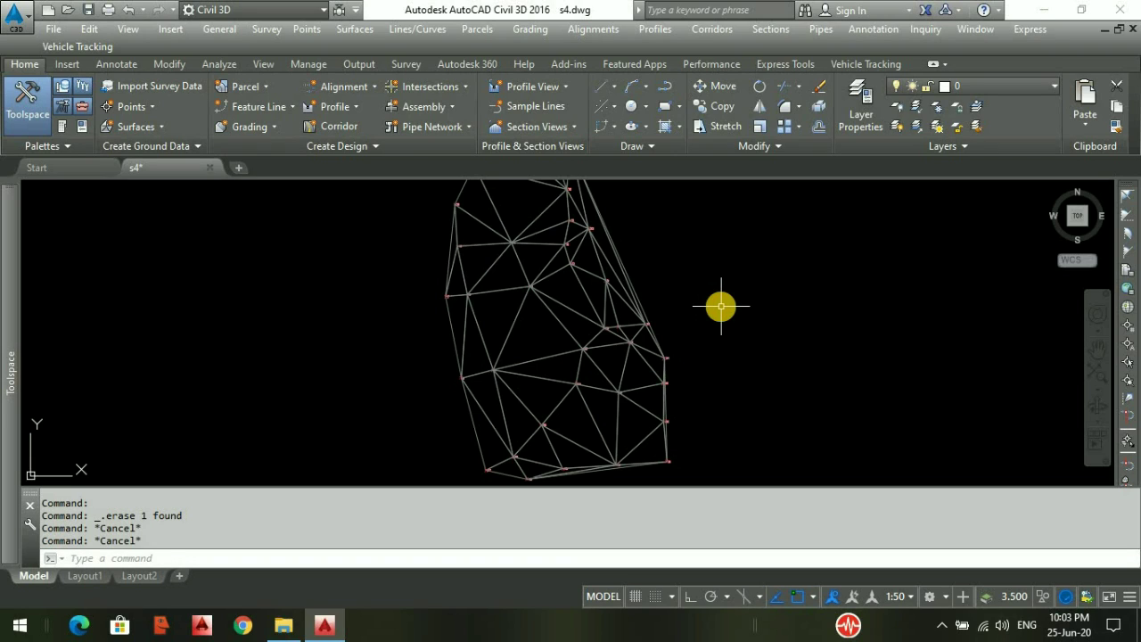
middle_drag(695, 288, 704, 326)
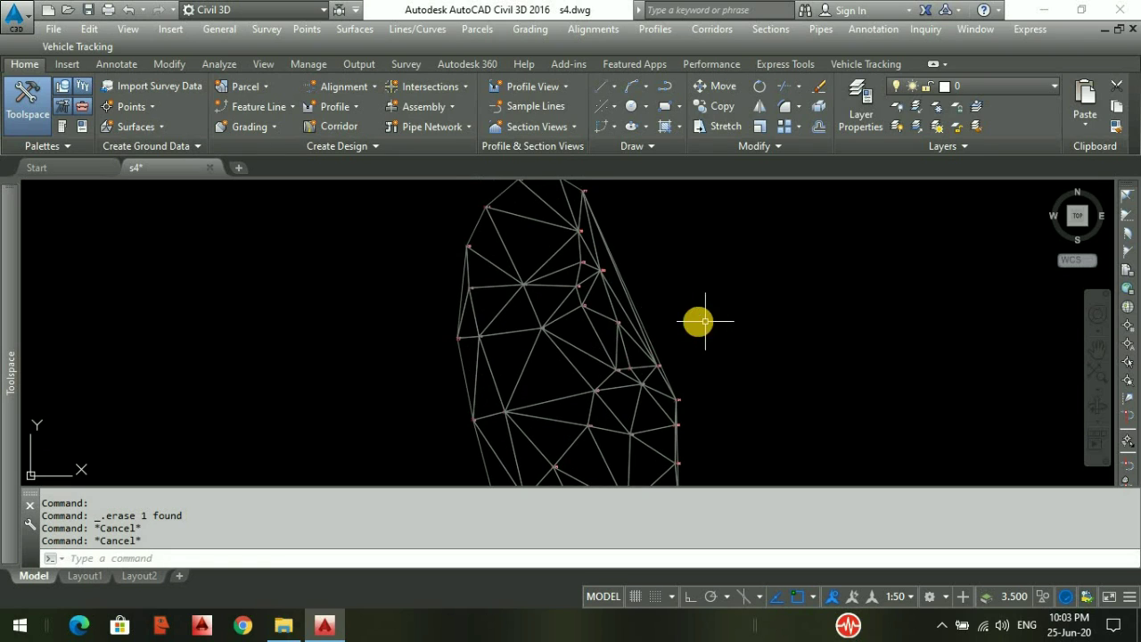
scroll(605, 275, down, 2)
key(Escape)
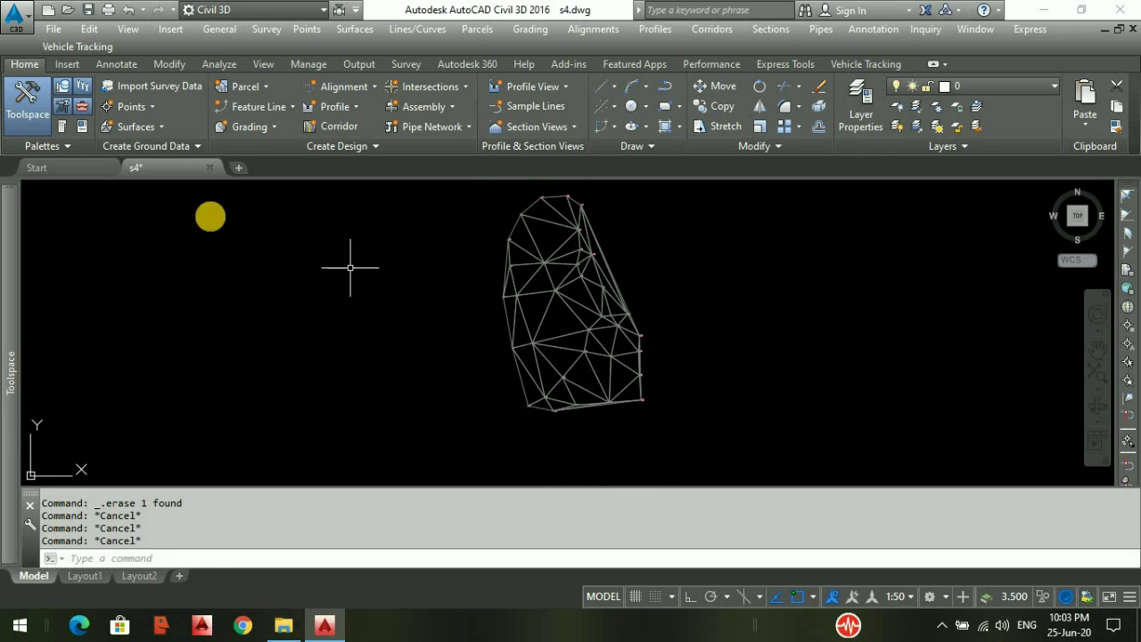
click(257, 108)
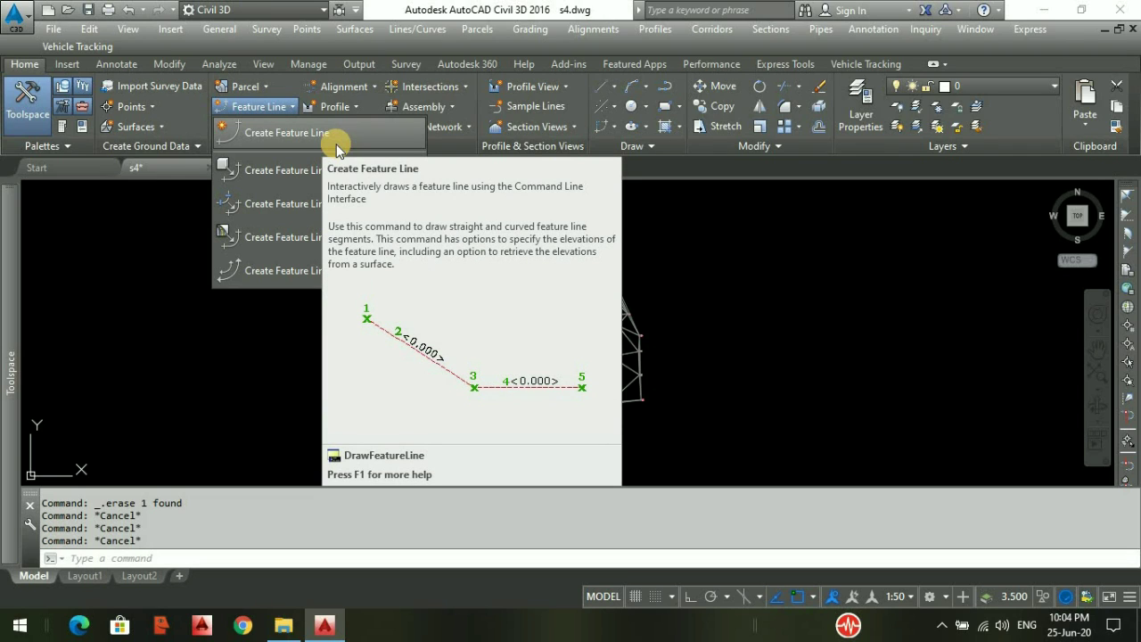
click(169, 257)
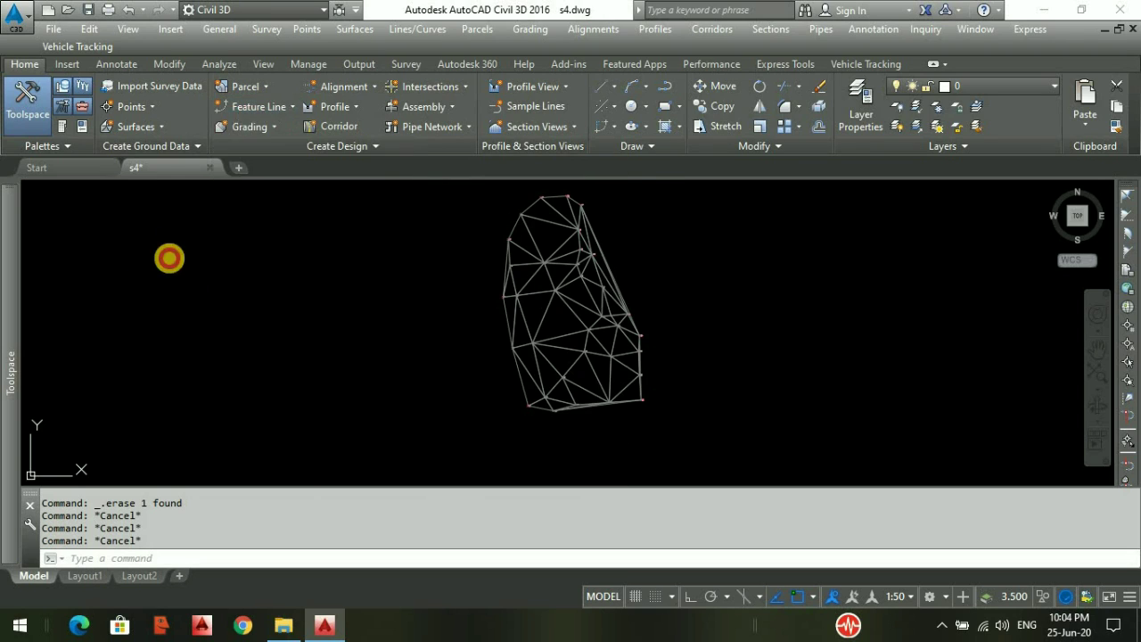
key(Escape)
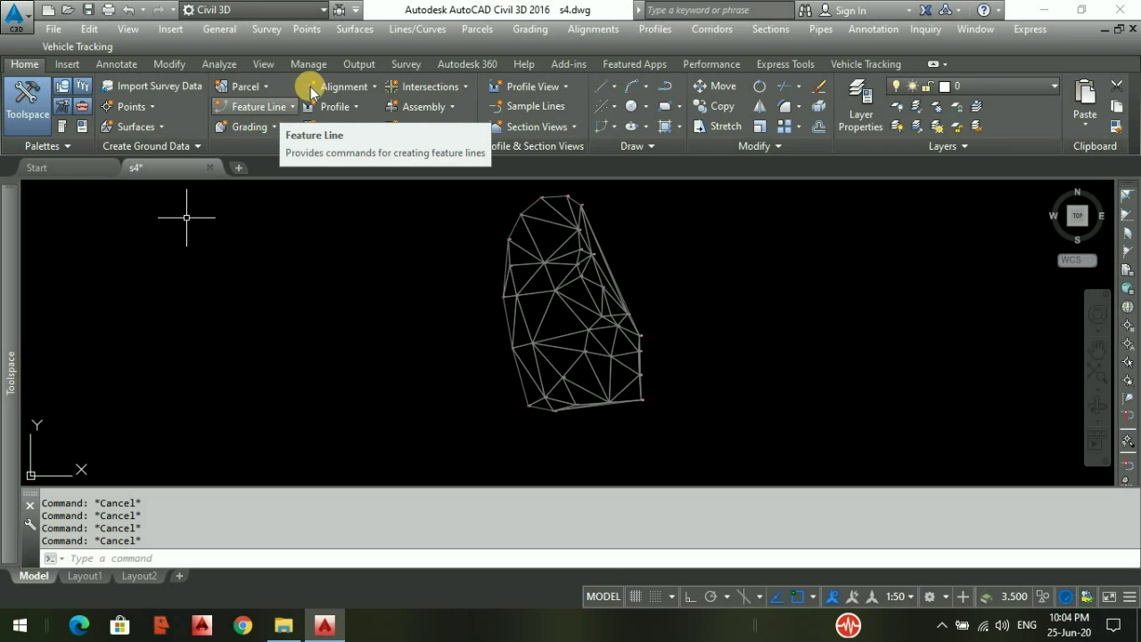
click(273, 227)
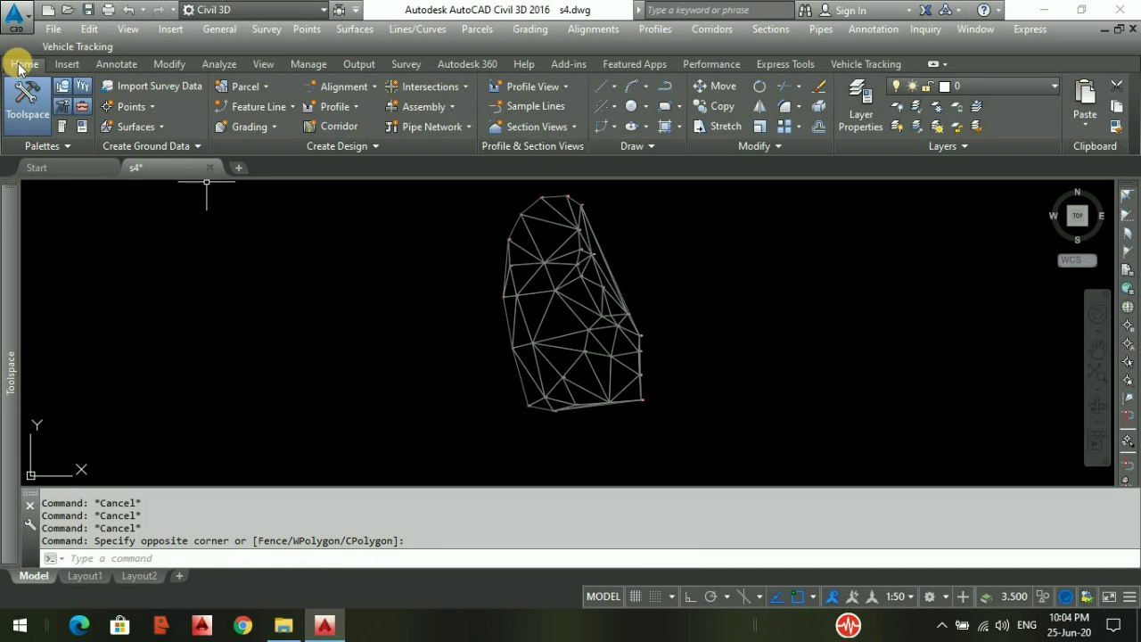
- Start a new feature line named 123 in site 1Site with the Basic Feature Line style on layer C-TOPO-FEAT
click(259, 106)
click(260, 141)
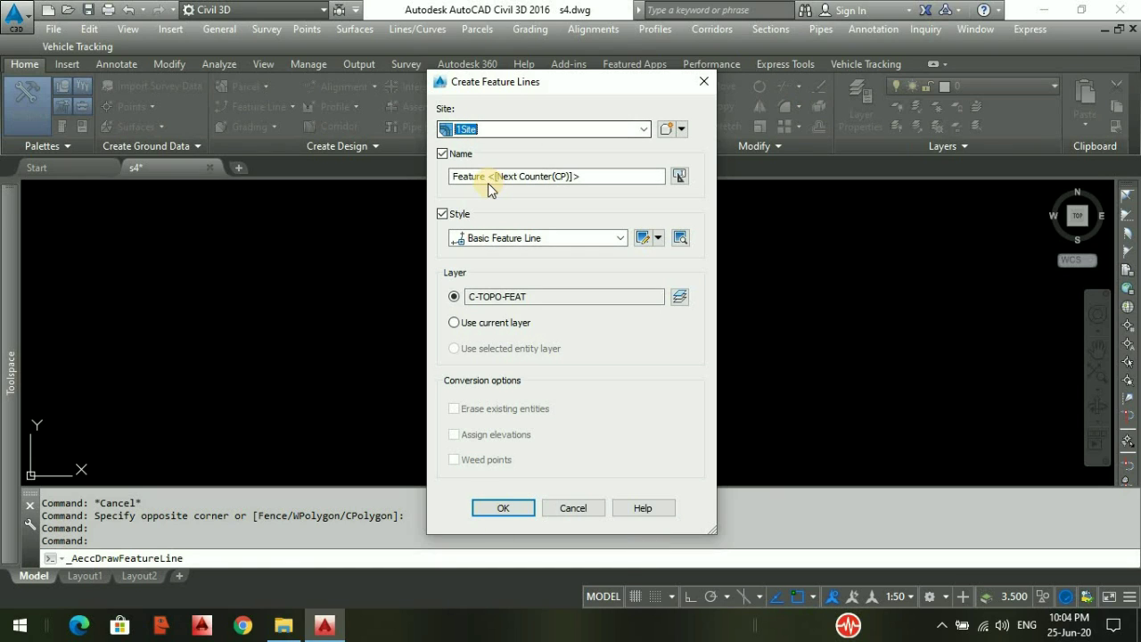
drag(590, 177, 330, 179)
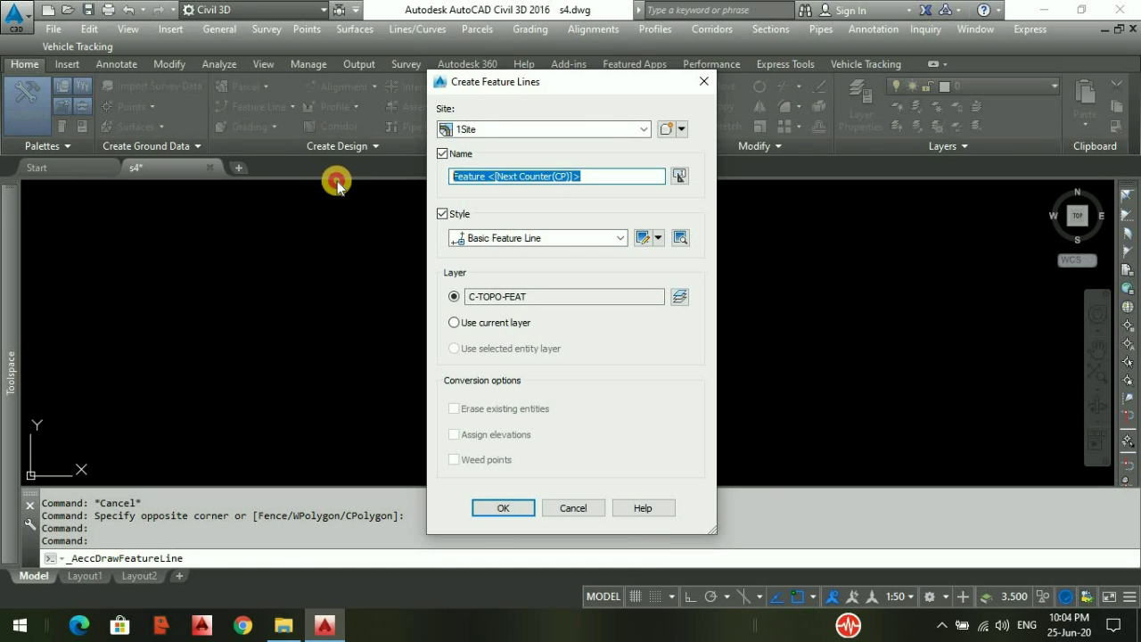
text(123)
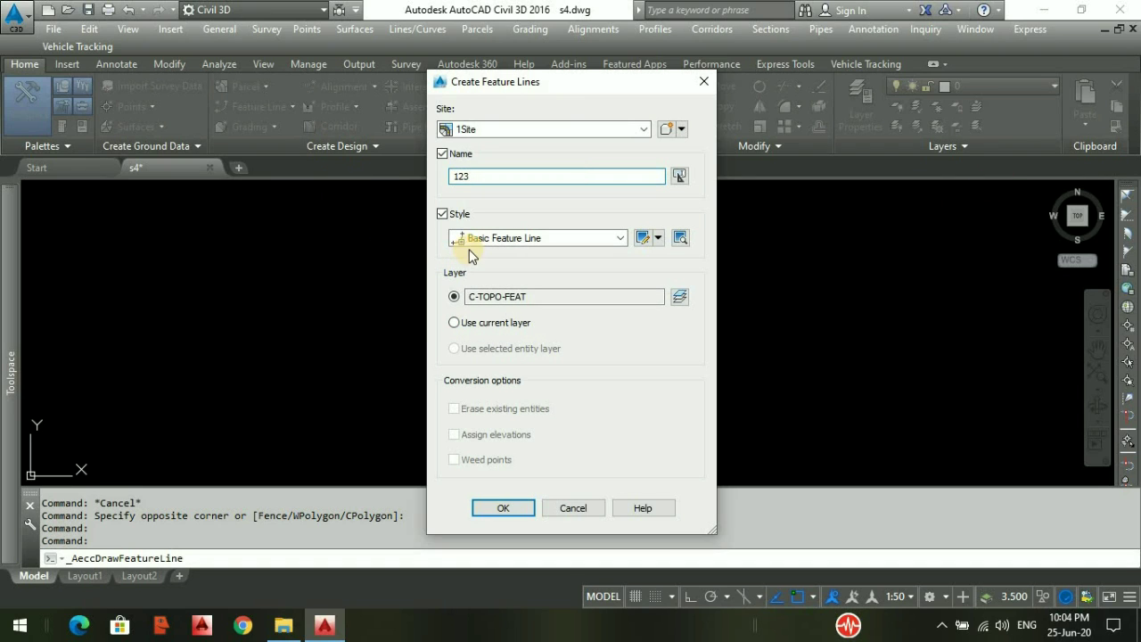
click(496, 239)
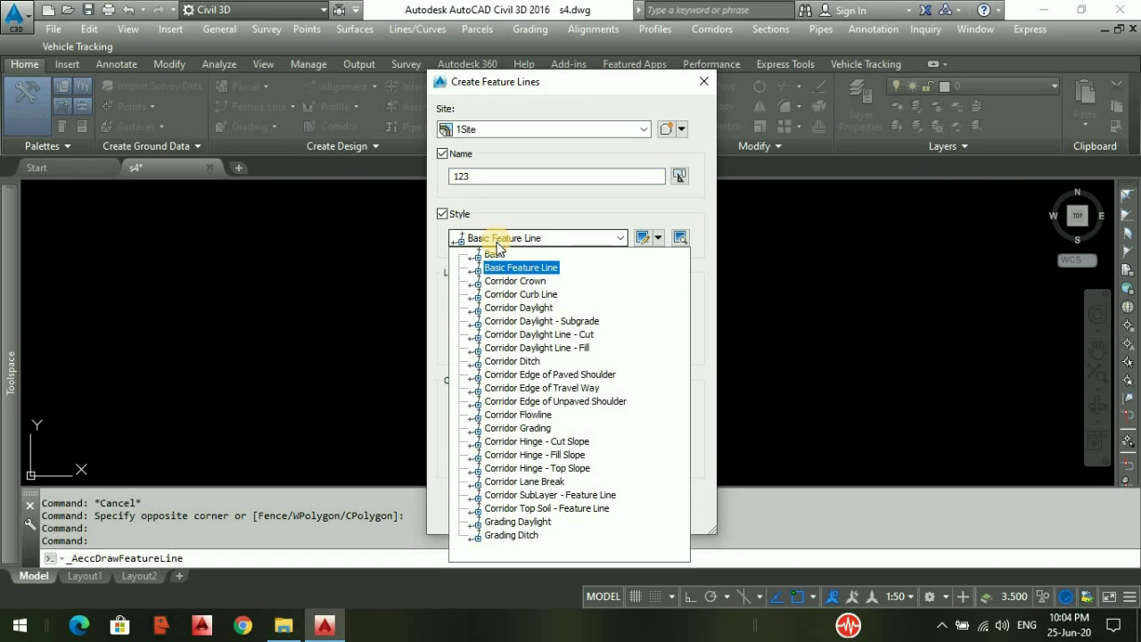
click(505, 273)
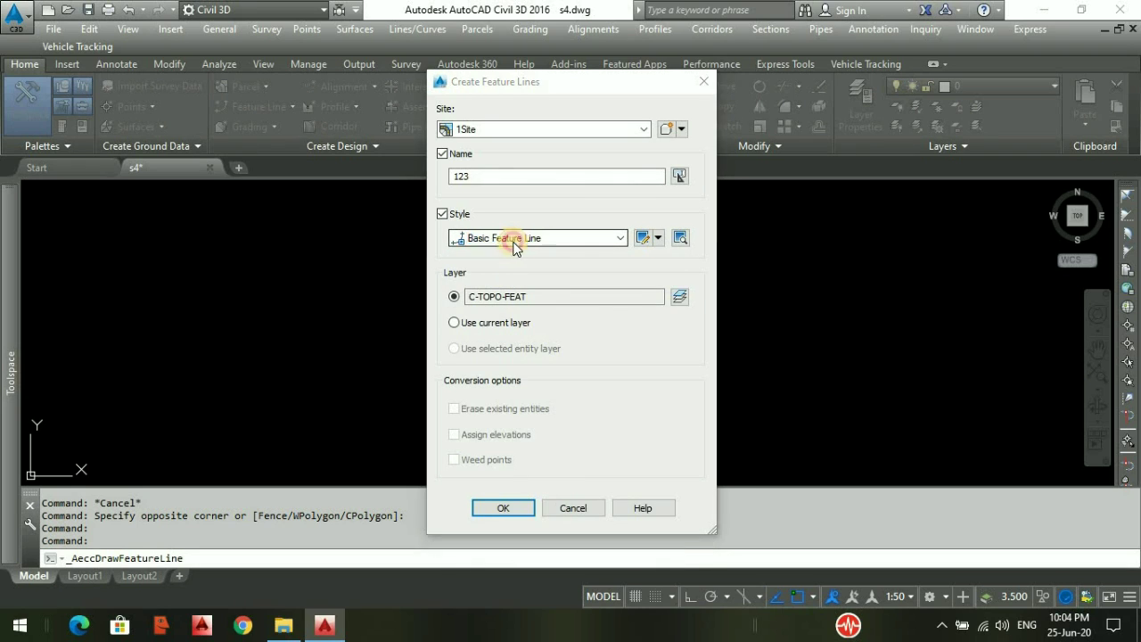
click(513, 239)
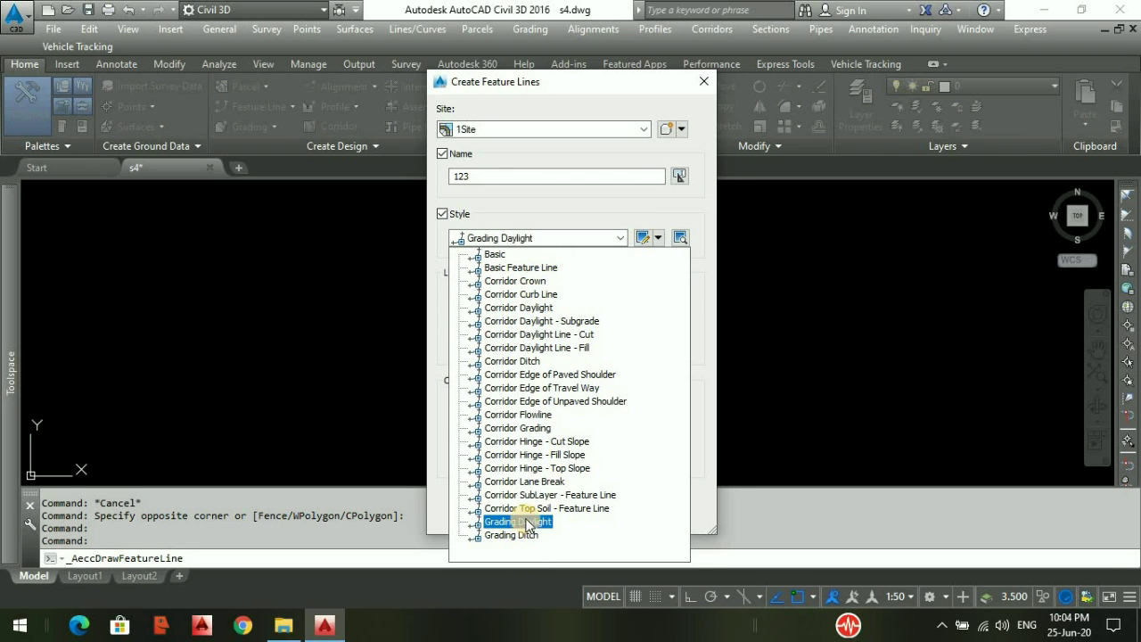
click(526, 269)
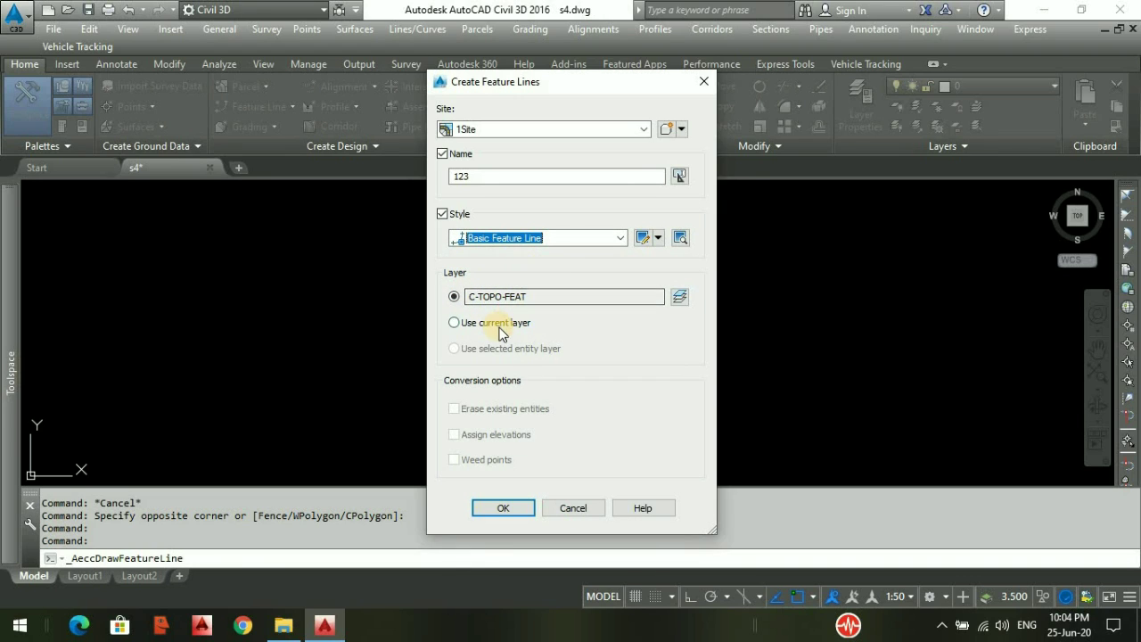
click(504, 508)
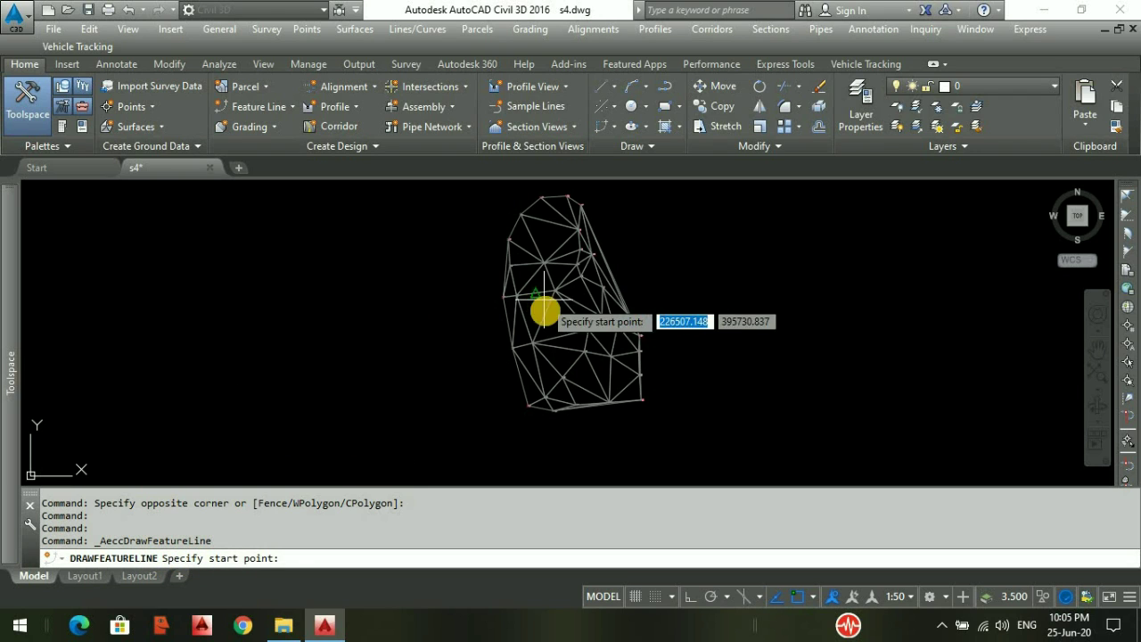
- Start the feature line inside the western part of the surface at elevation 0 and draw a first 2 m eastward segment at grade 0
scroll(571, 268, up, 3)
middle_drag(560, 246, 505, 319)
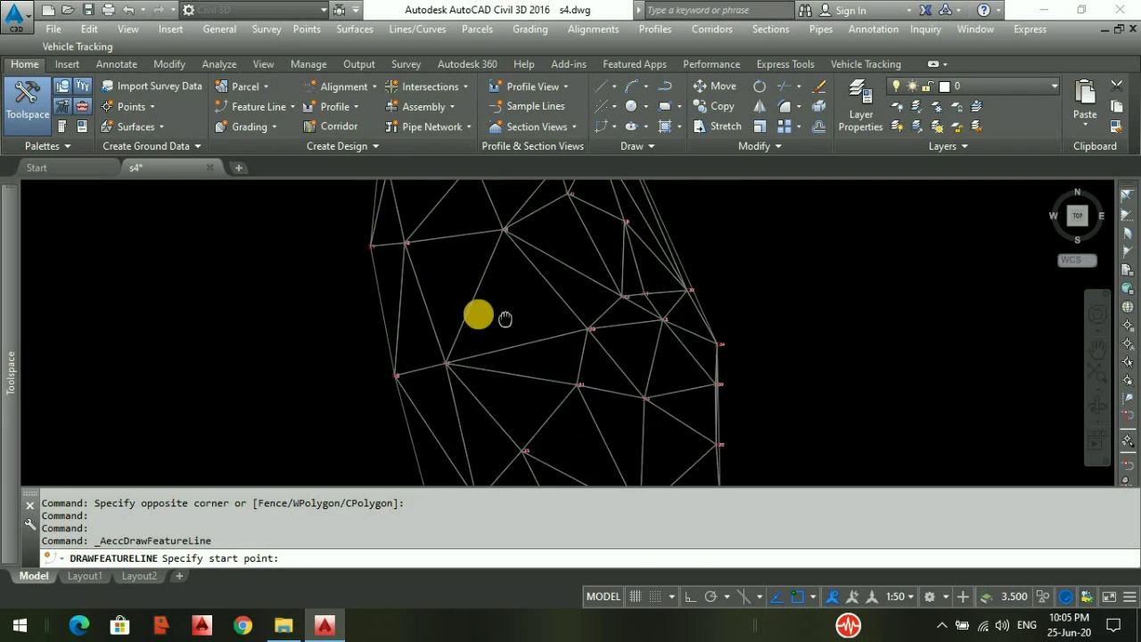
scroll(433, 321, up, 2)
click(427, 301)
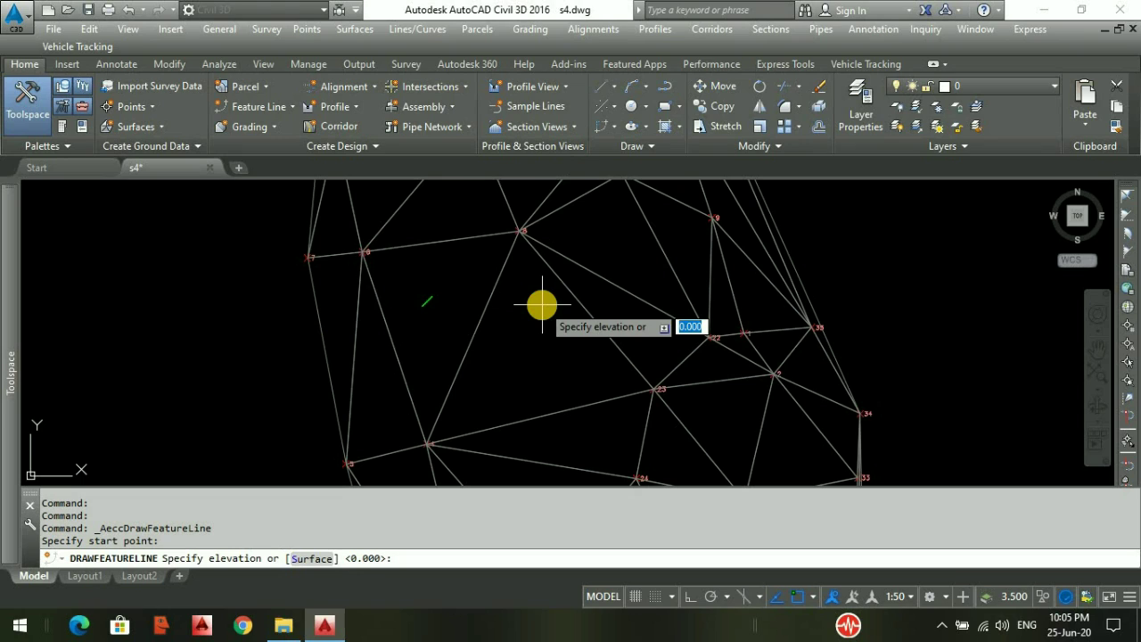
key(Return)
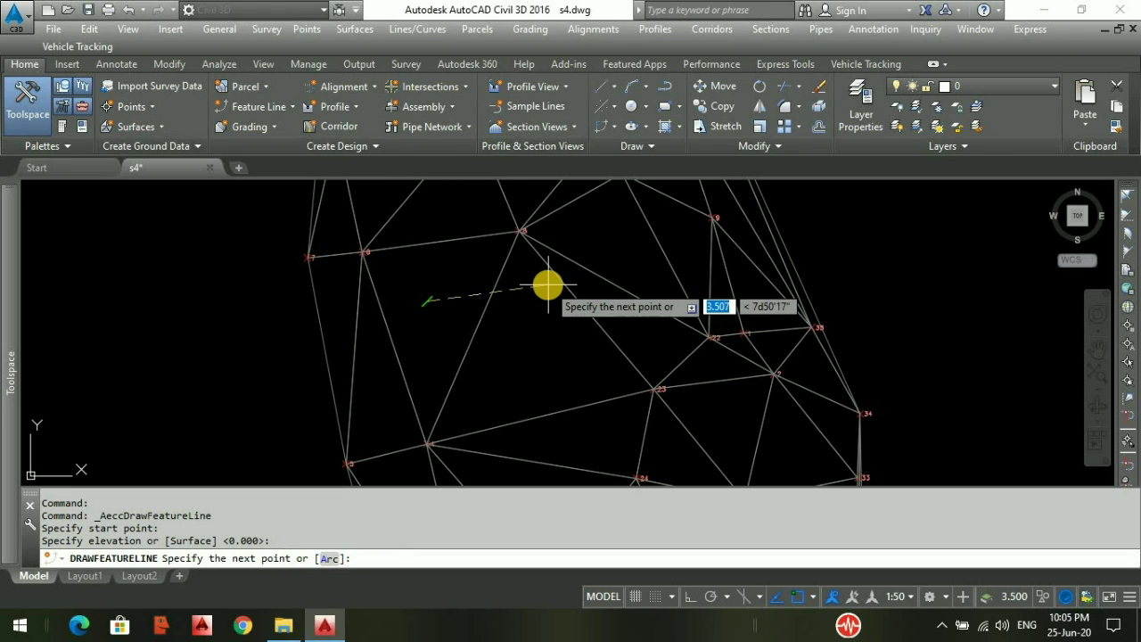
text(2)
key(Return)
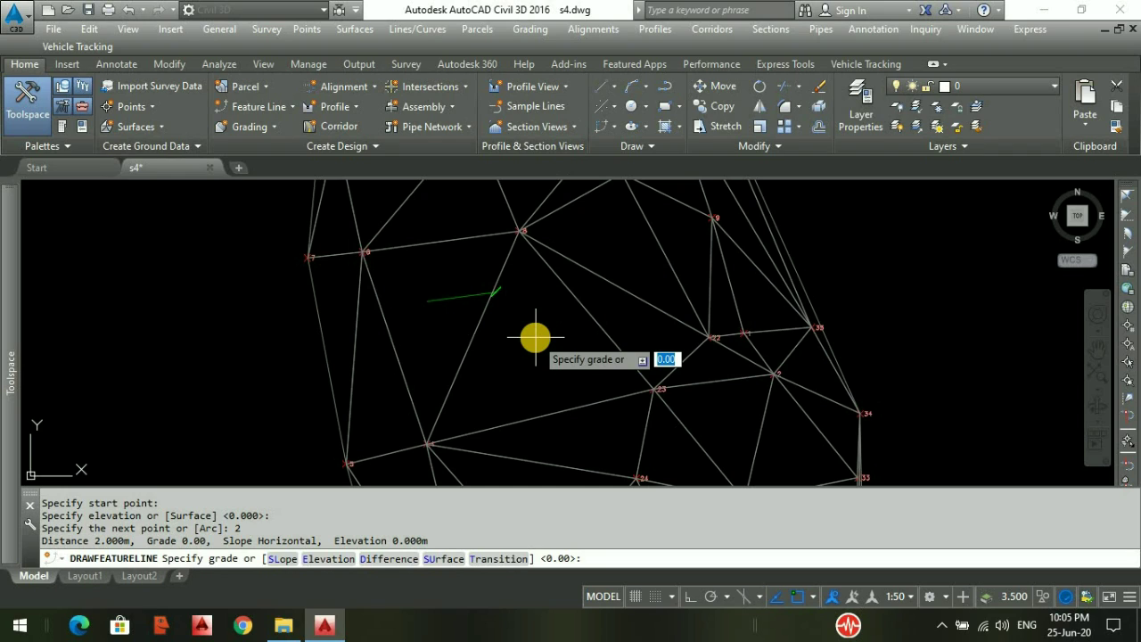
key(Return)
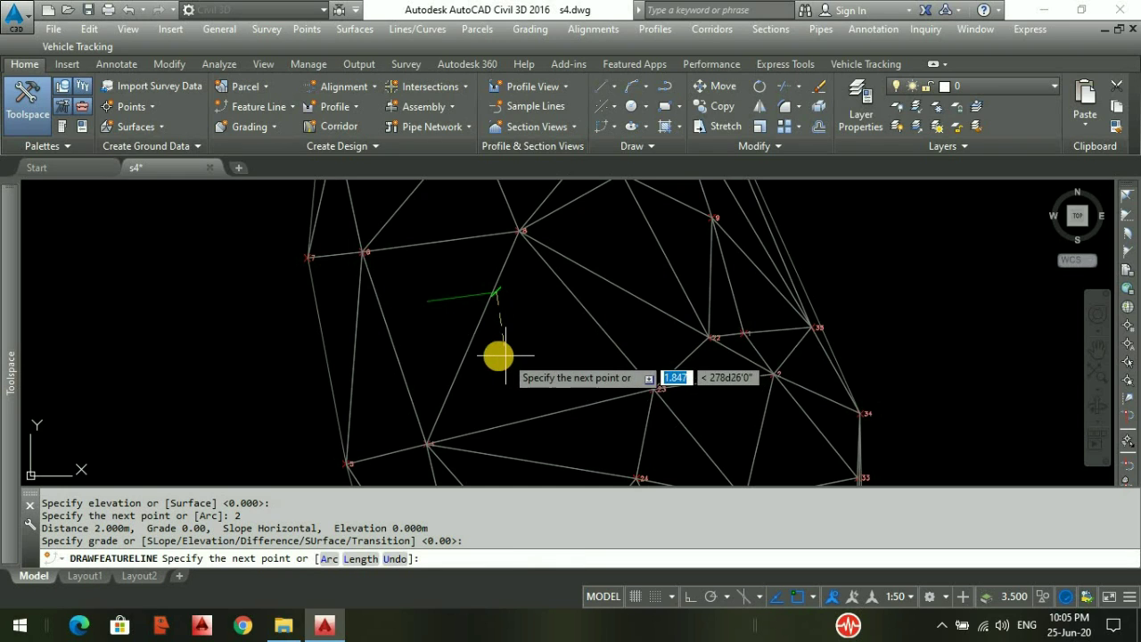
- Add a 2 m southward segment and a westward segment of about 2.1 m at grade 0, closing the feature line into a square
text(2)
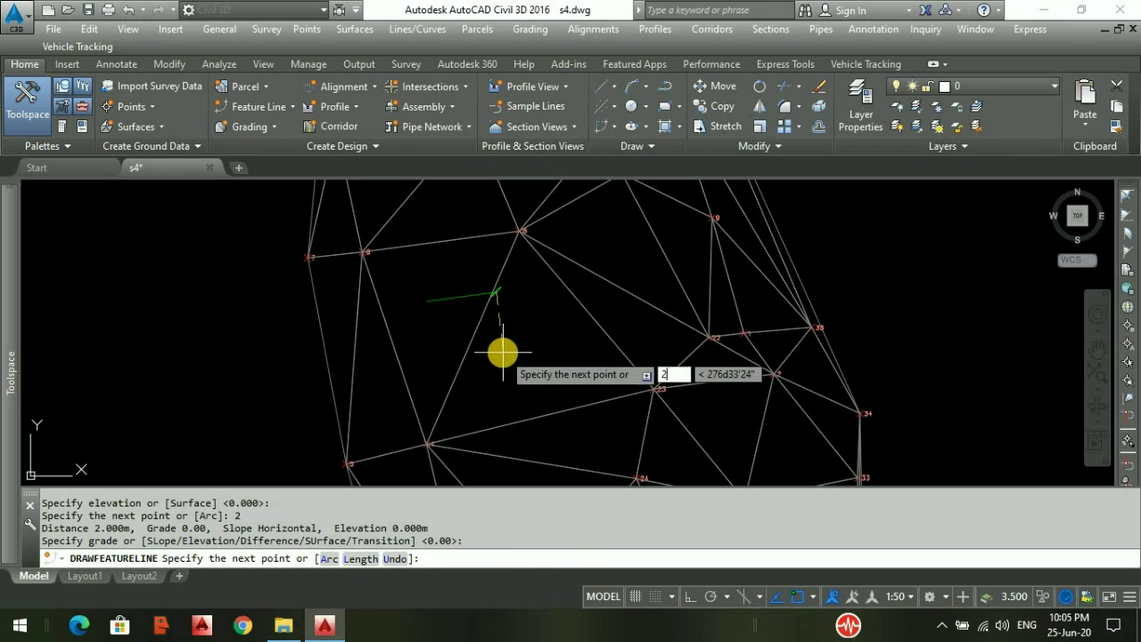
key(Return)
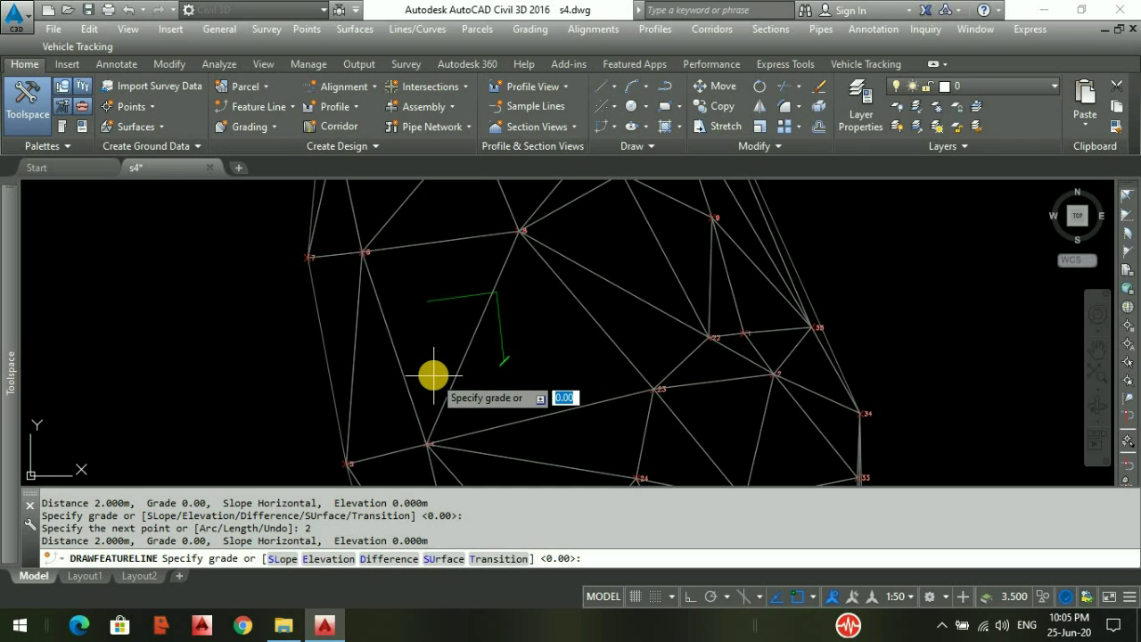
key(Return)
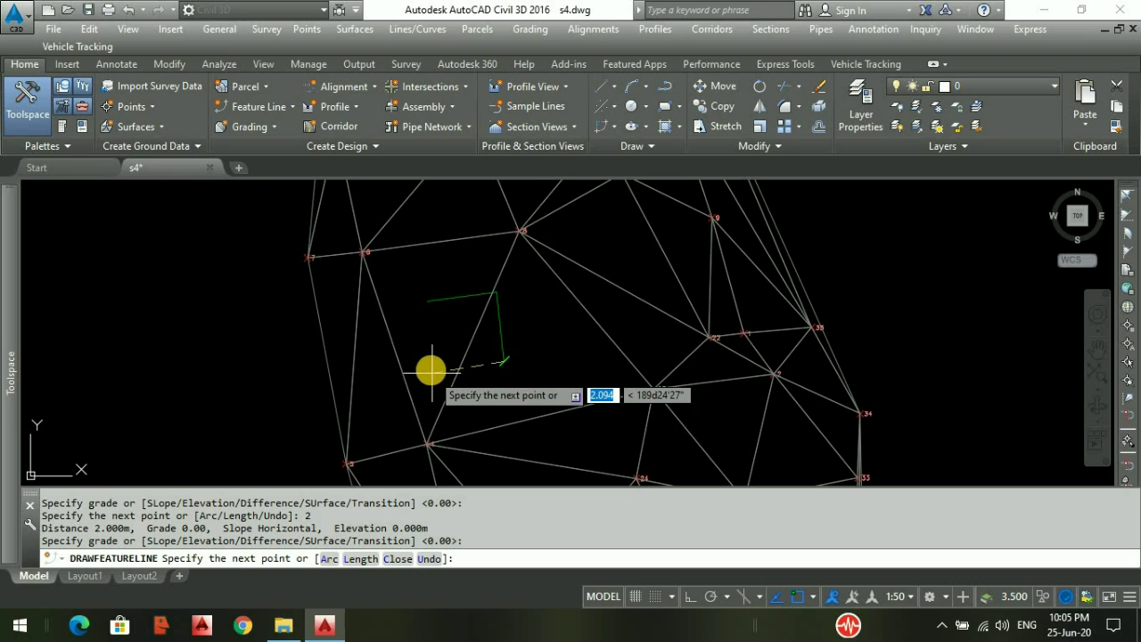
click(431, 369)
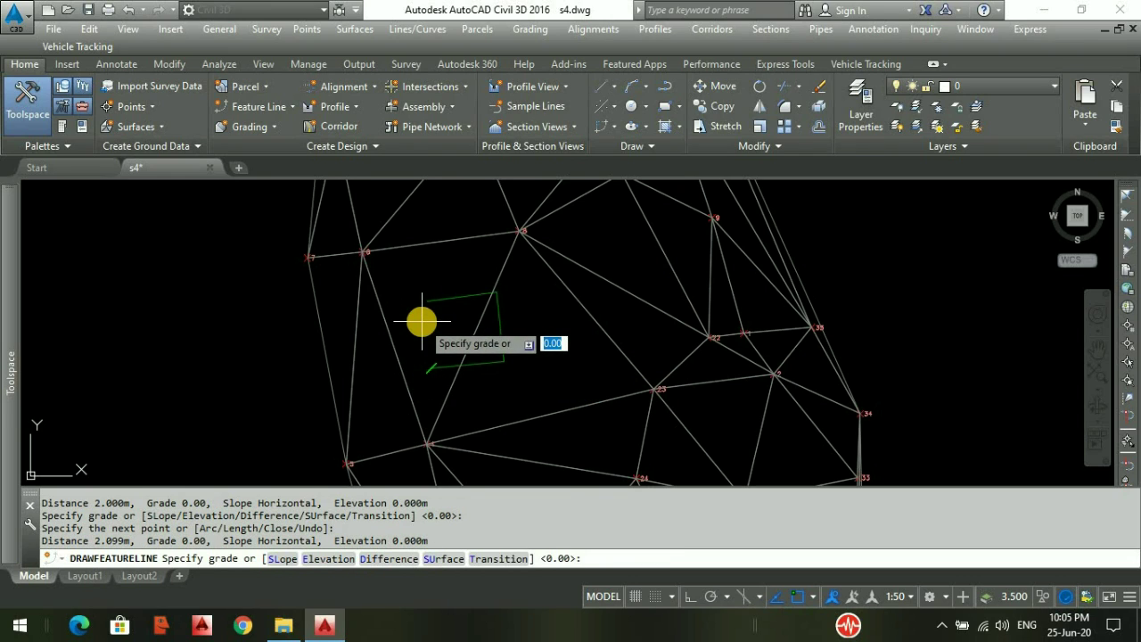
key(Return)
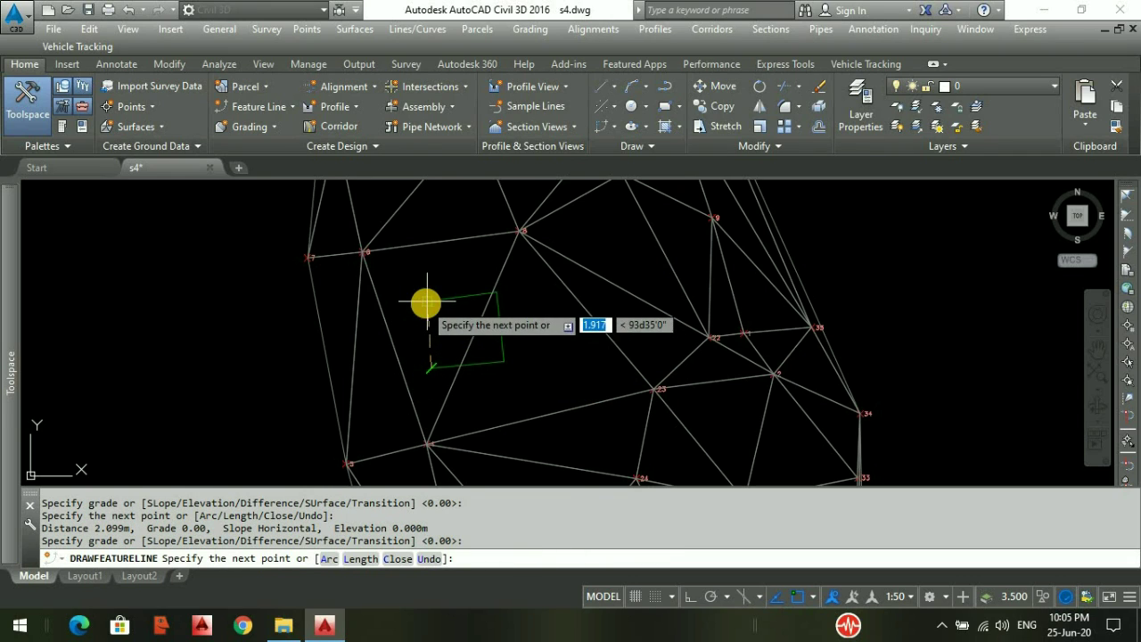
key(Return)
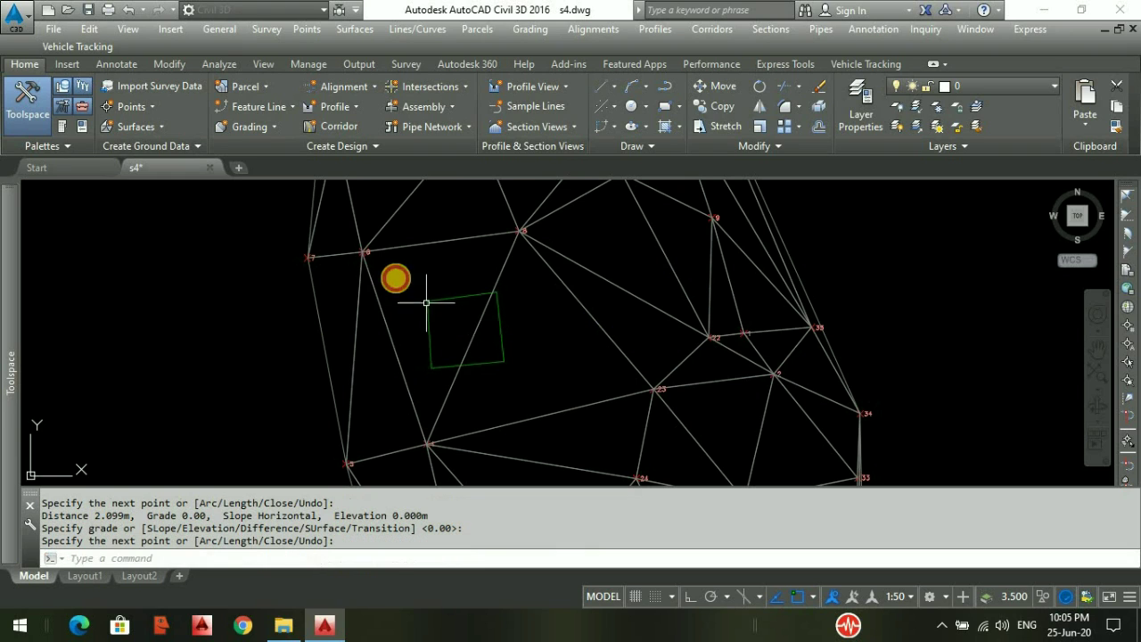
middle_drag(446, 327, 390, 294)
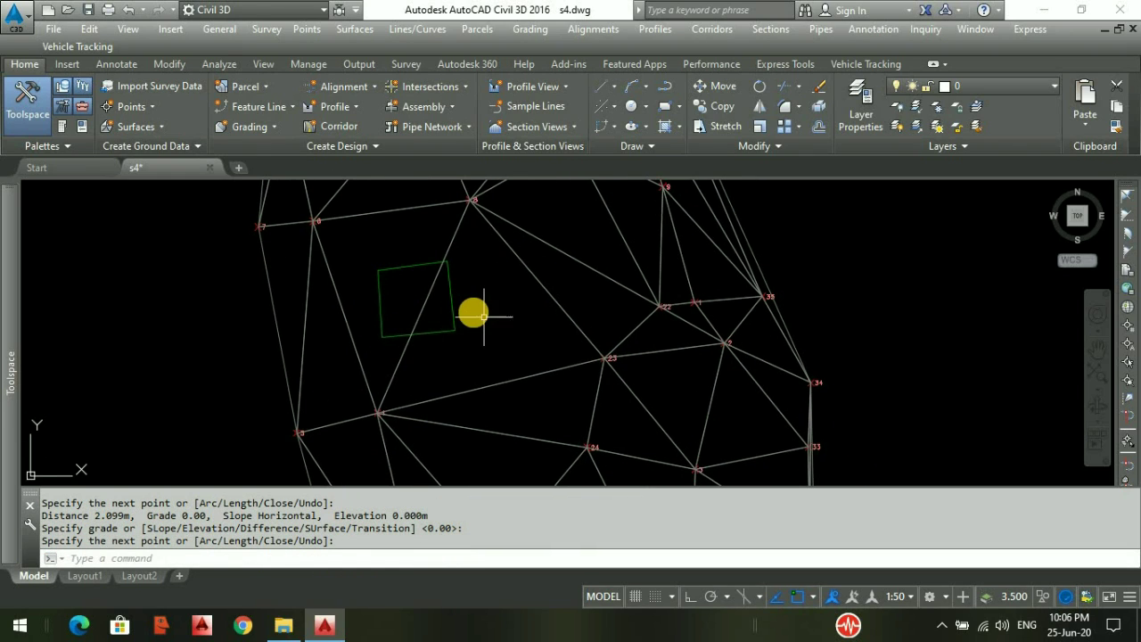
mouse_move(473, 310)
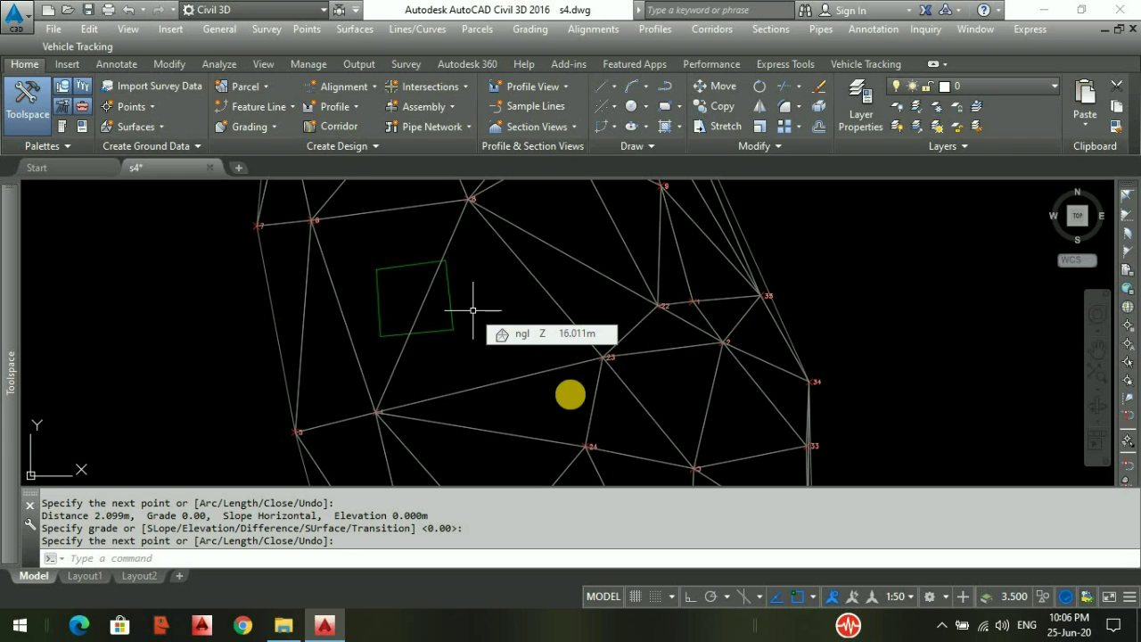
key(Escape)
key(Escape)
key(Escape)
key(Escape)
mouse_move(526, 371)
middle_down()
mouse_move(513, 397)
mouse_move(494, 401)
middle_up()
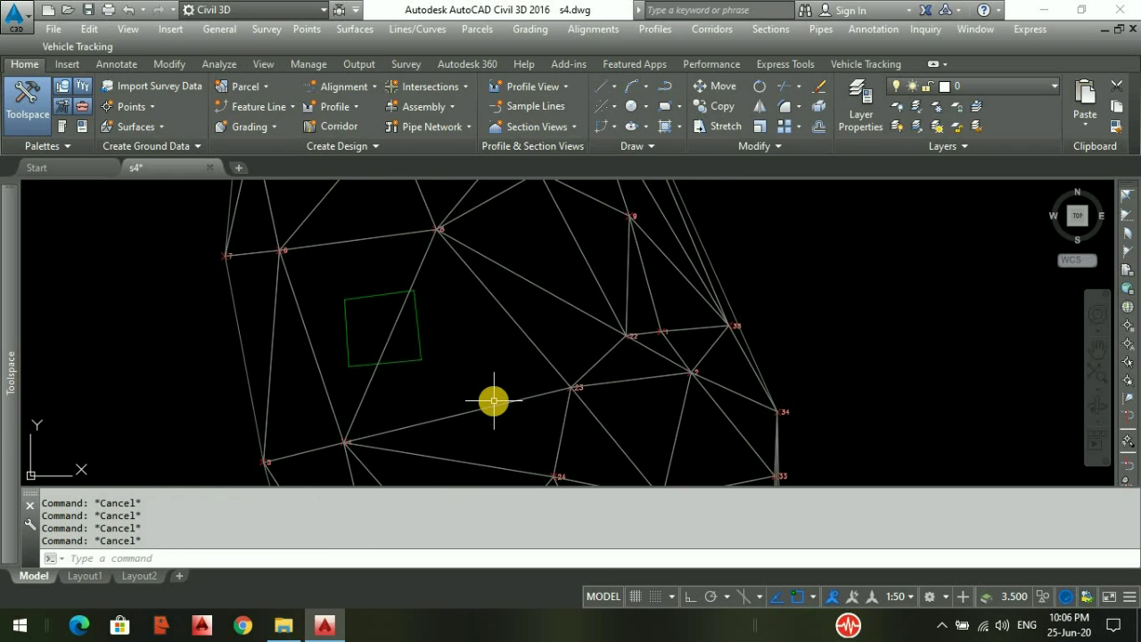
- Draw a rectangle east of the green feature line, starting at the surface vertex to its northeast
text(REC)
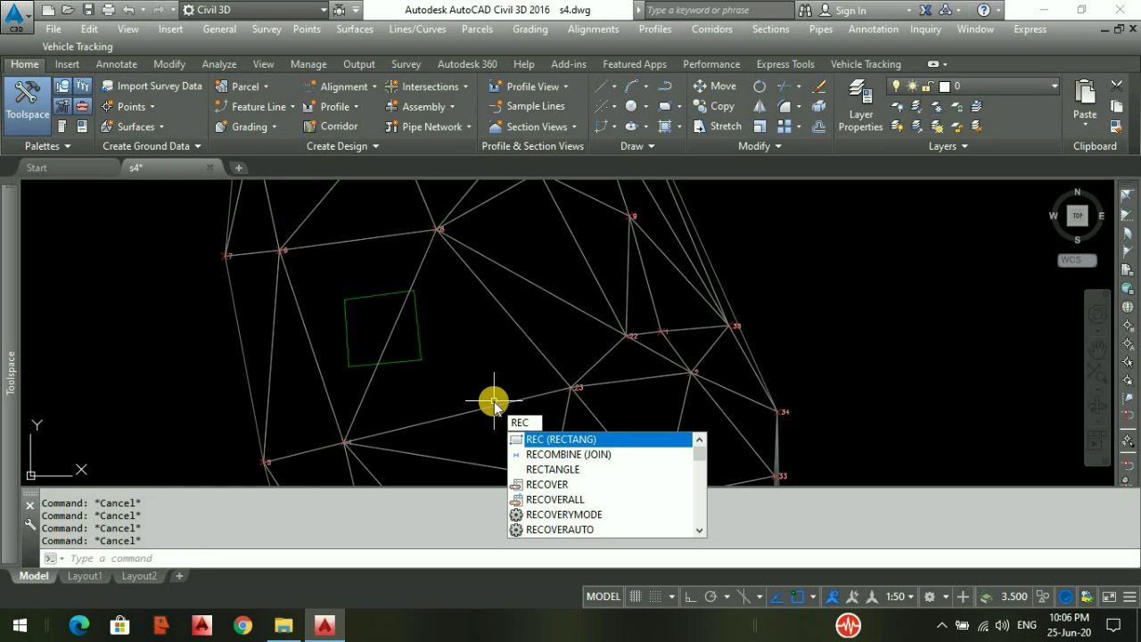
key(Return)
click(437, 229)
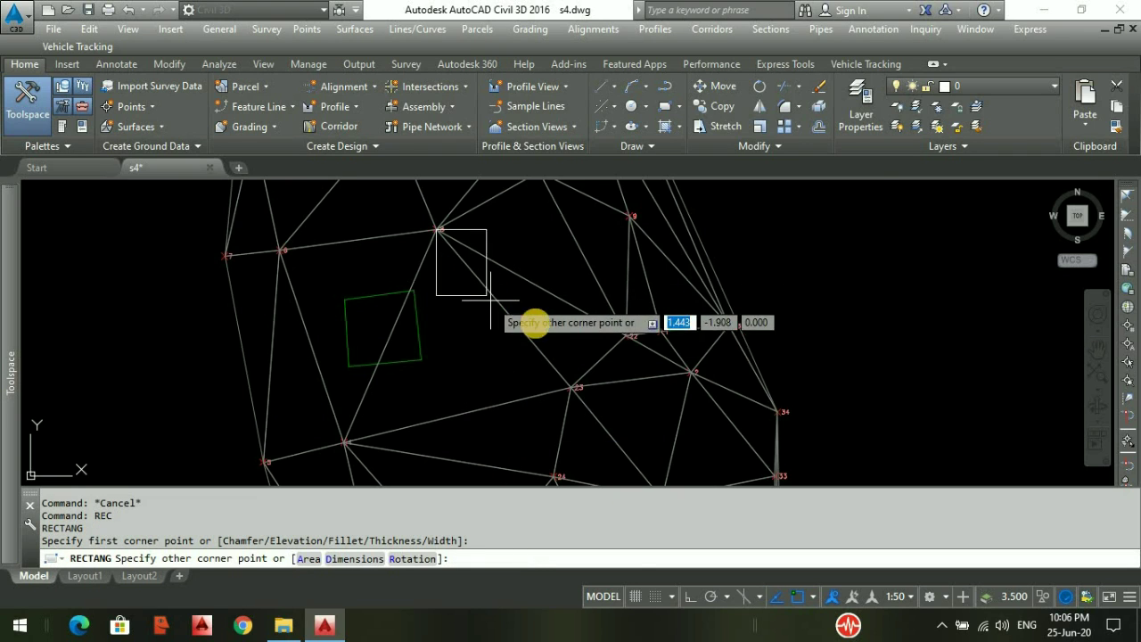
scroll(598, 350, up, 4)
click(596, 352)
key(Escape)
scroll(511, 353, down, 4)
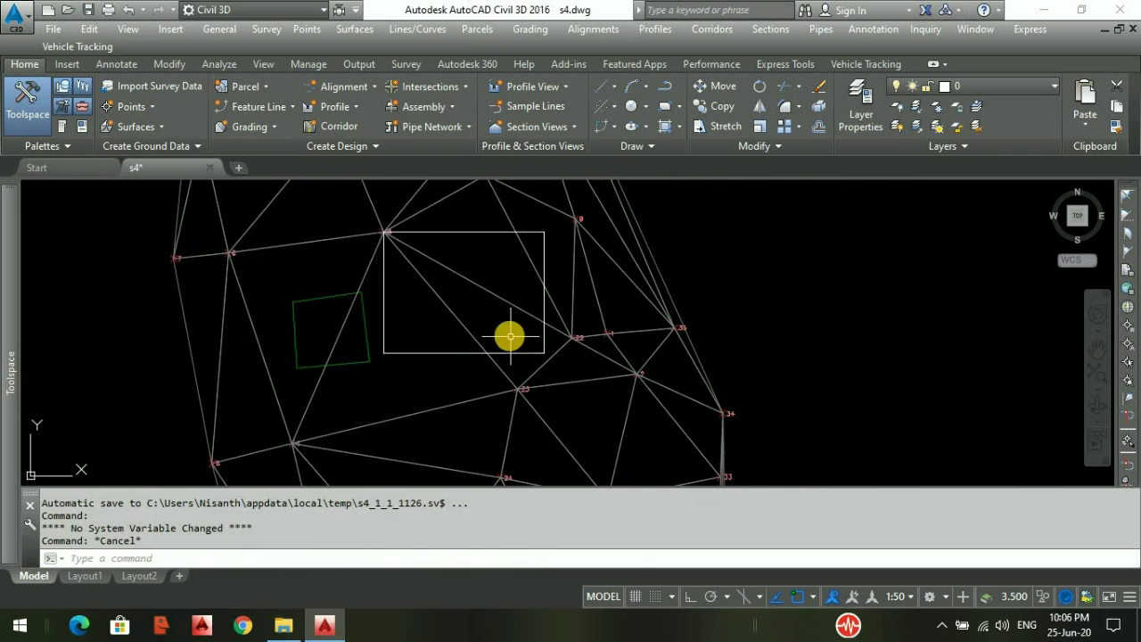
- Scale the rectangle by a factor of 0.8 about a point inside it
middle_drag(499, 320, 522, 350)
click(484, 262)
text(sc)
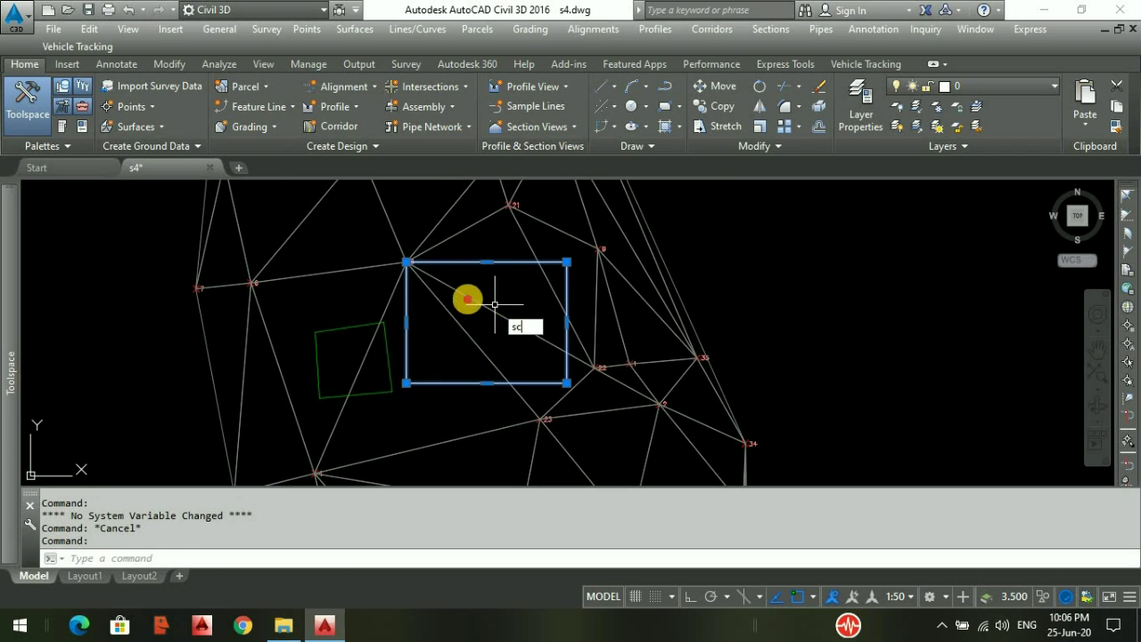
key(Return)
click(470, 301)
key(Return)
key(Escape)
- Move the scaled rectangle slightly to the southwest, keeping it east of the green feature line
click(512, 270)
click(506, 292)
text(m)
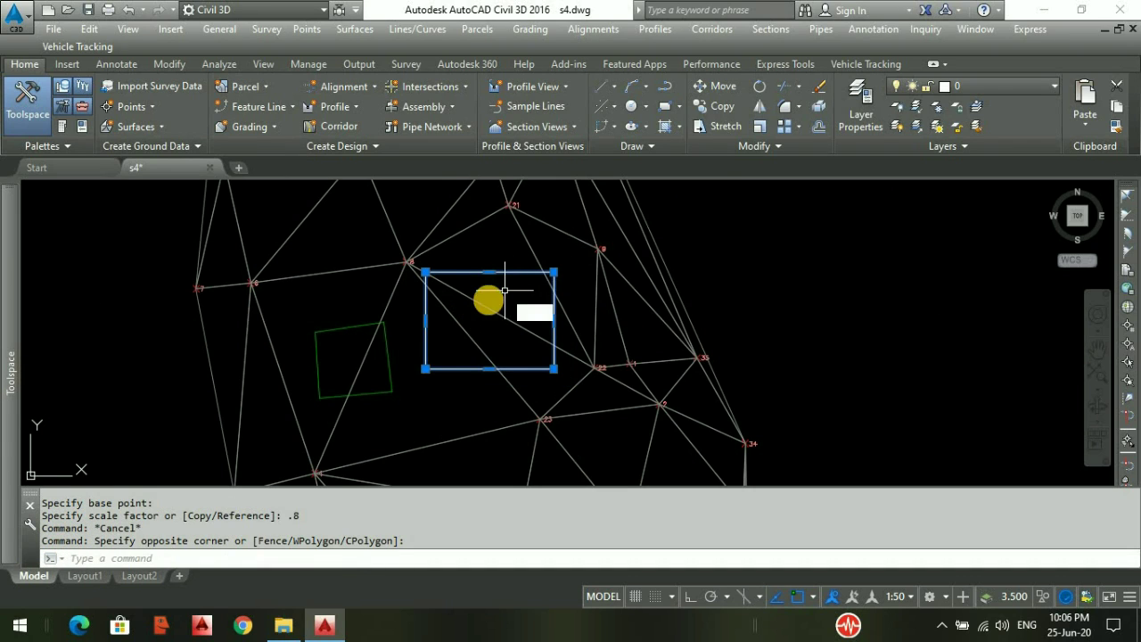
key(Return)
click(494, 308)
click(487, 323)
key(Escape)
middle_drag(490, 361, 493, 355)
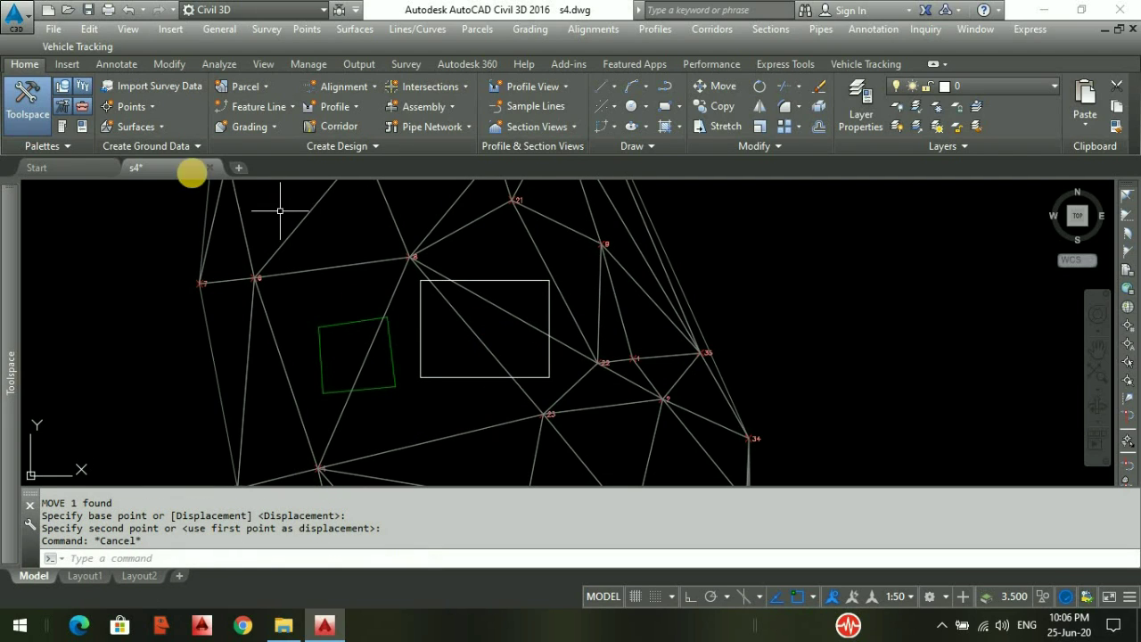
- Convert the white rectangle into a feature line on 1Site, erasing the original entity and assigning a constant elevation of 16.000 m
click(233, 106)
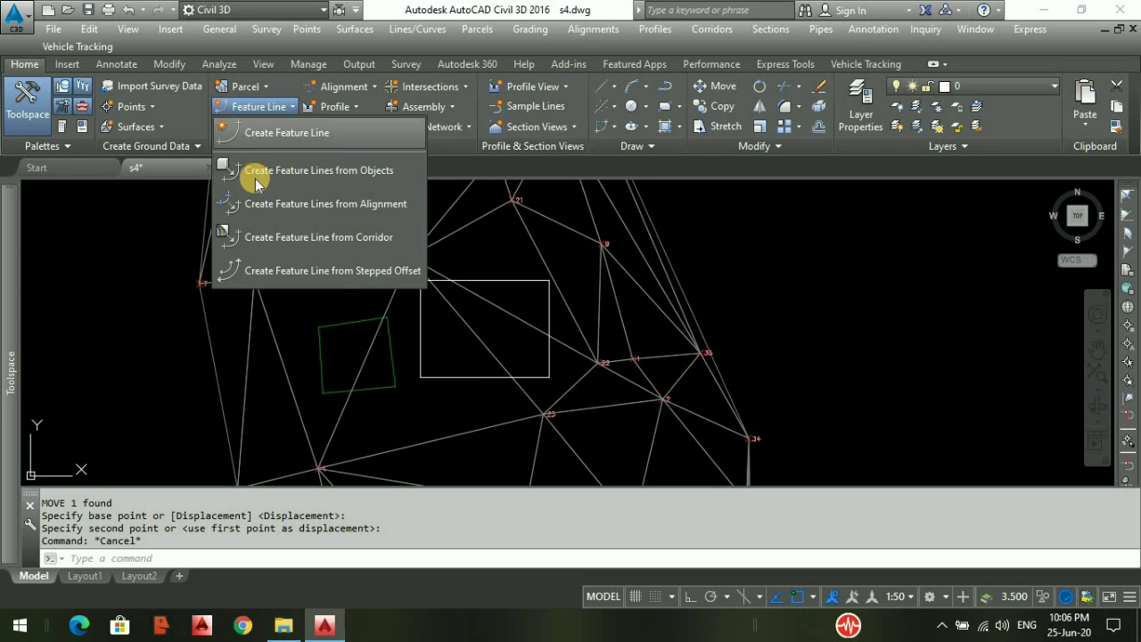
click(258, 178)
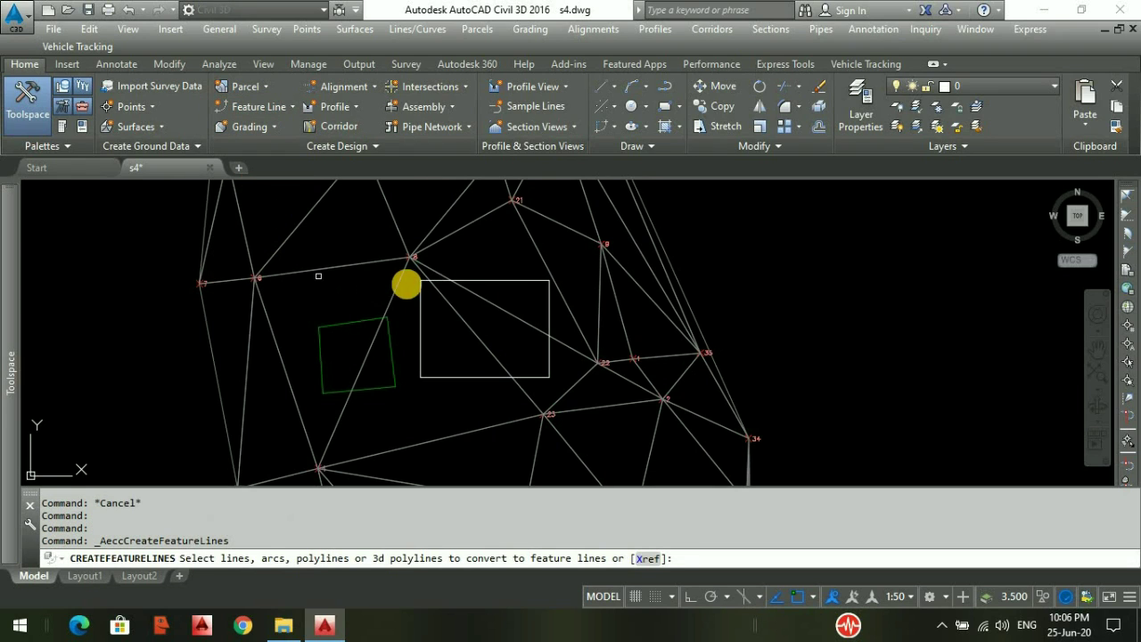
click(476, 280)
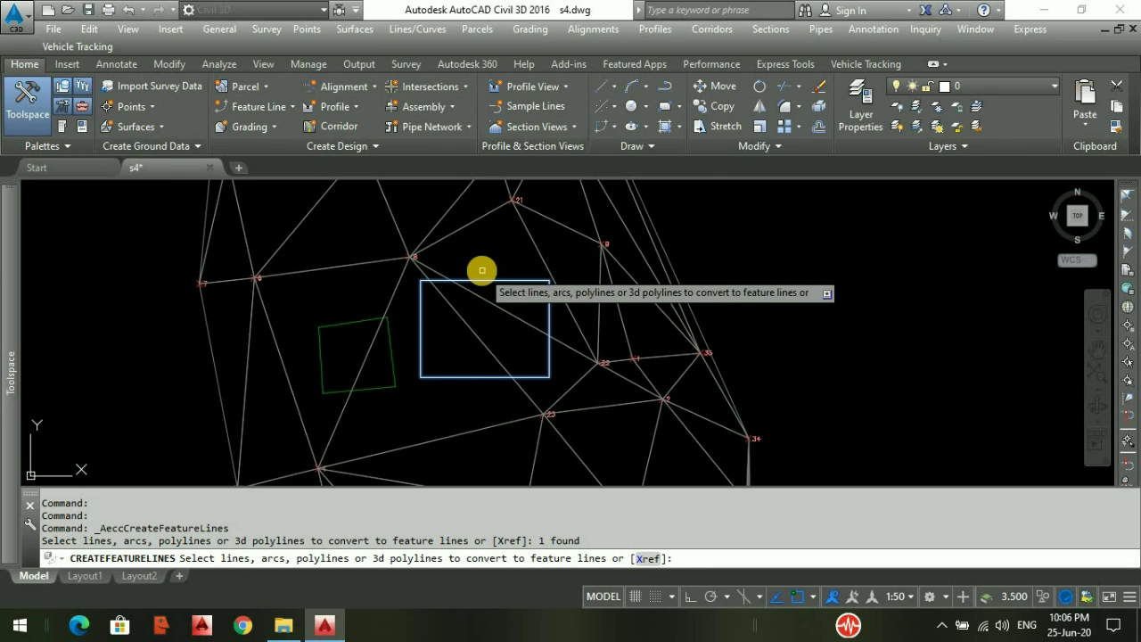
key(Return)
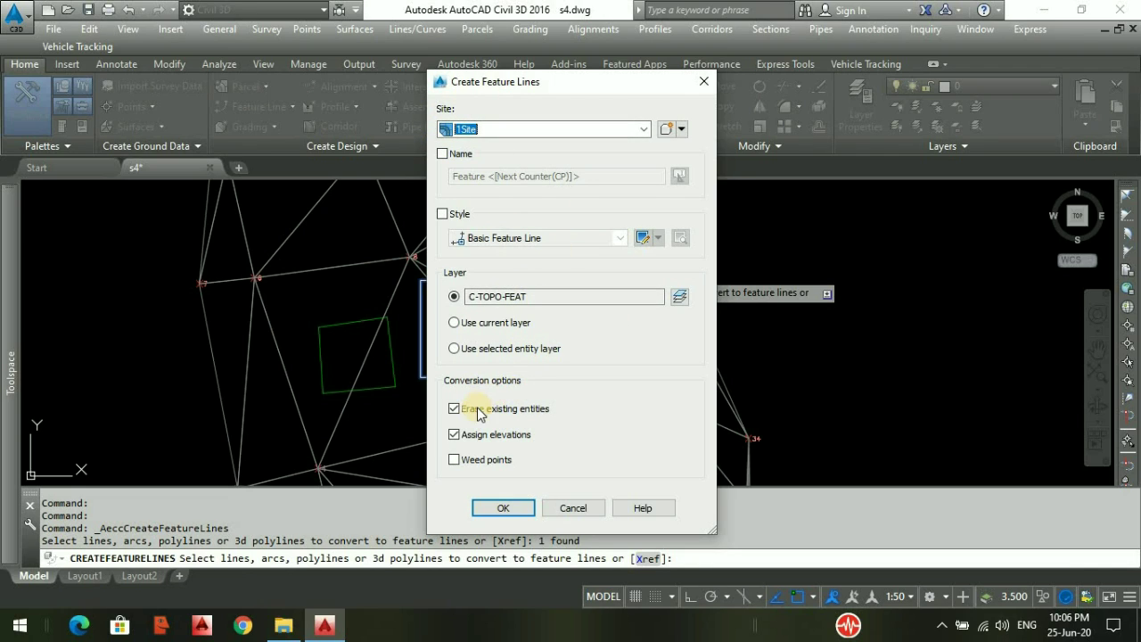
click(503, 508)
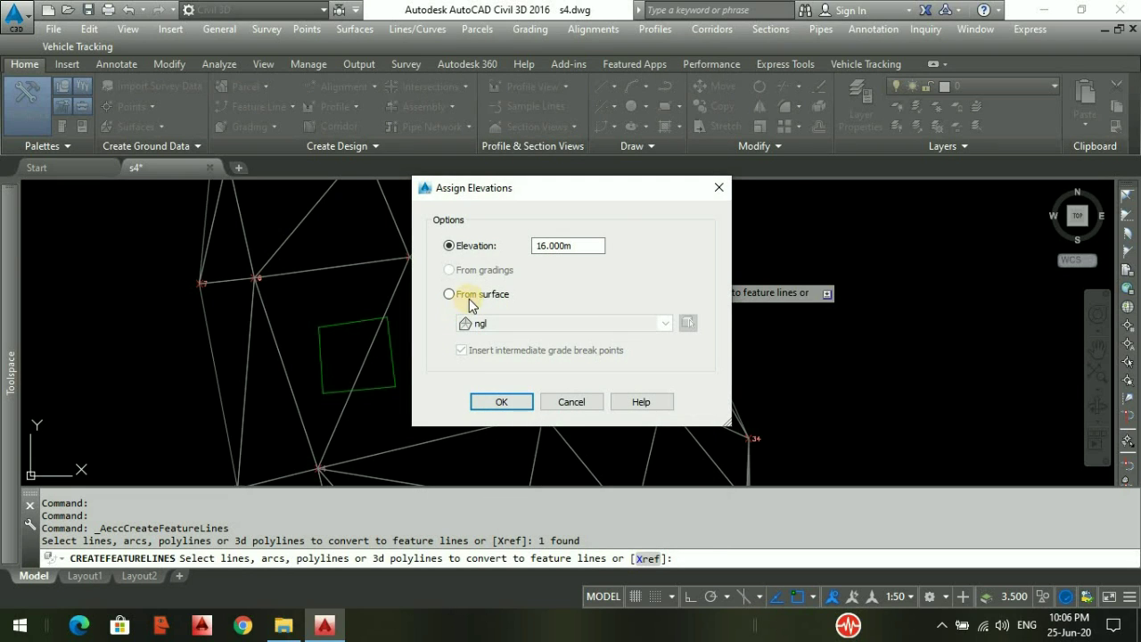
click(473, 298)
click(472, 250)
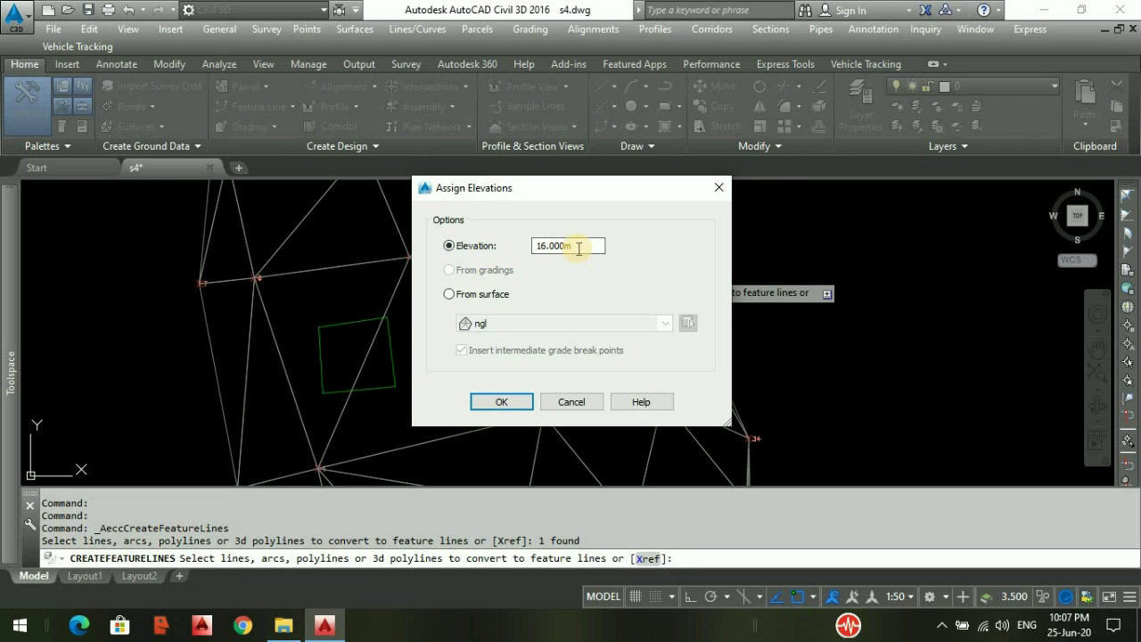
drag(576, 249, 499, 241)
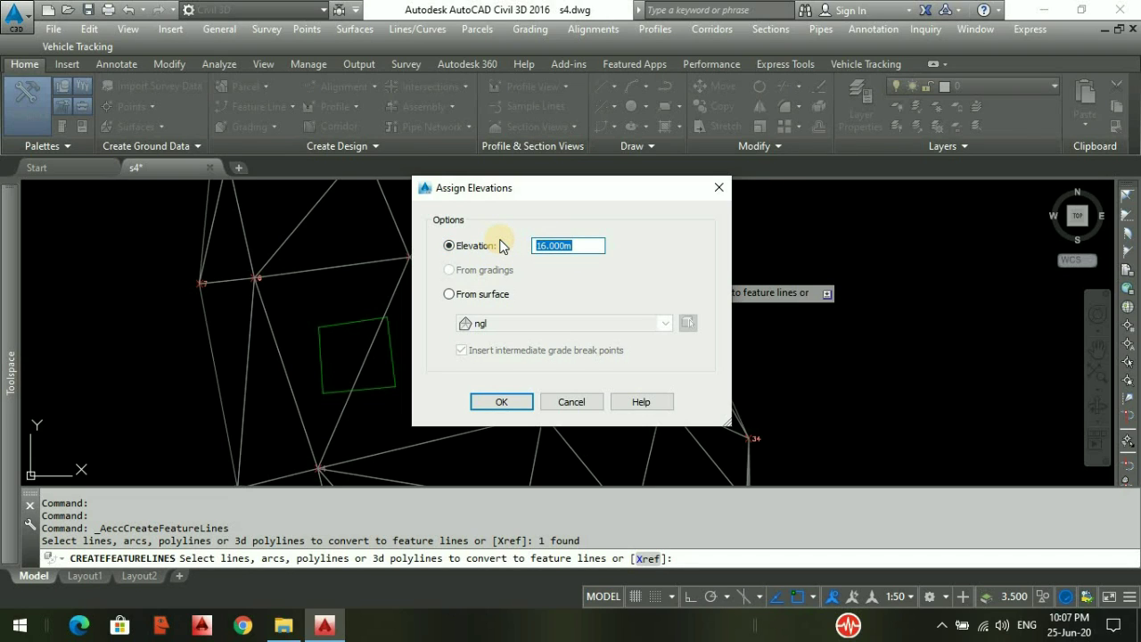
click(504, 402)
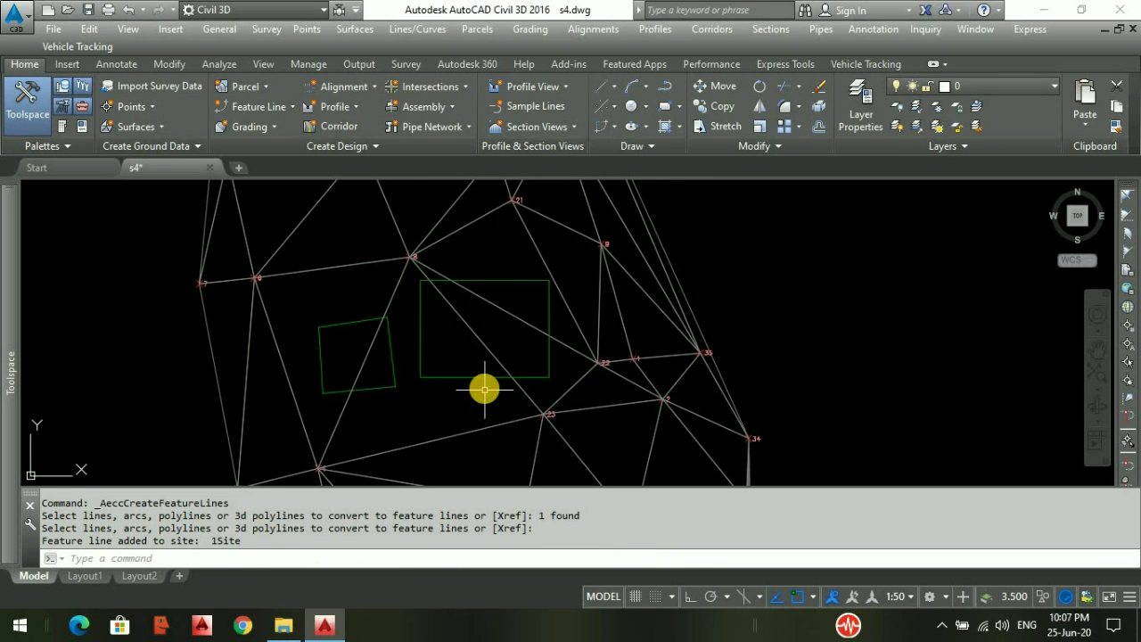
- Open the Elevation Editor for the new rectangular feature line, move it clear of the rectangle, and clear the selection
middle_drag(484, 386, 438, 379)
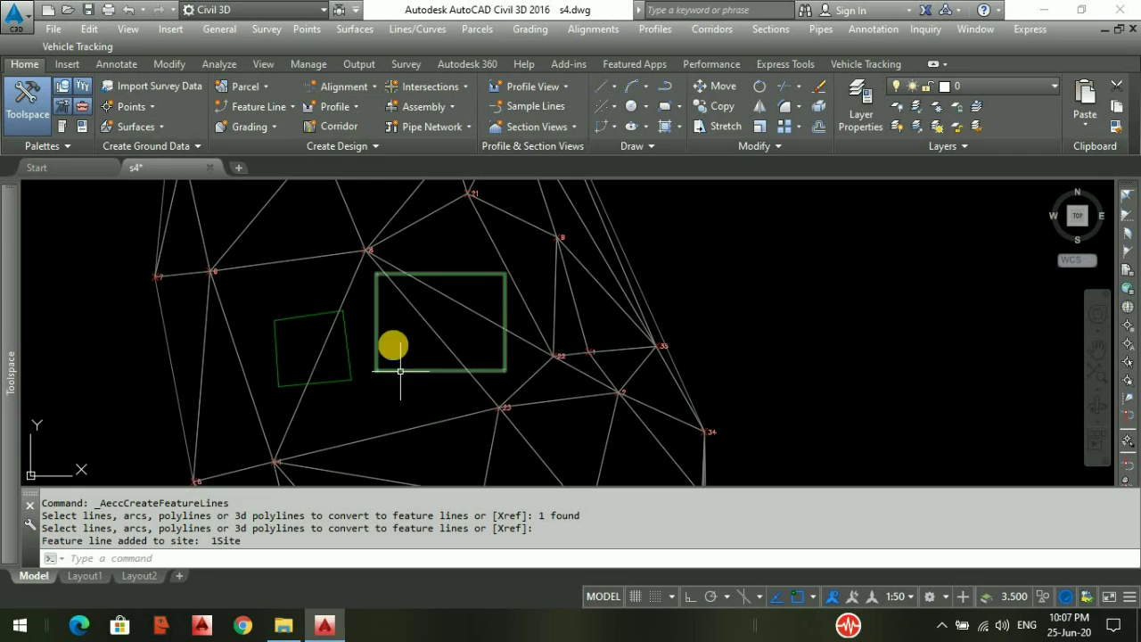
click(427, 274)
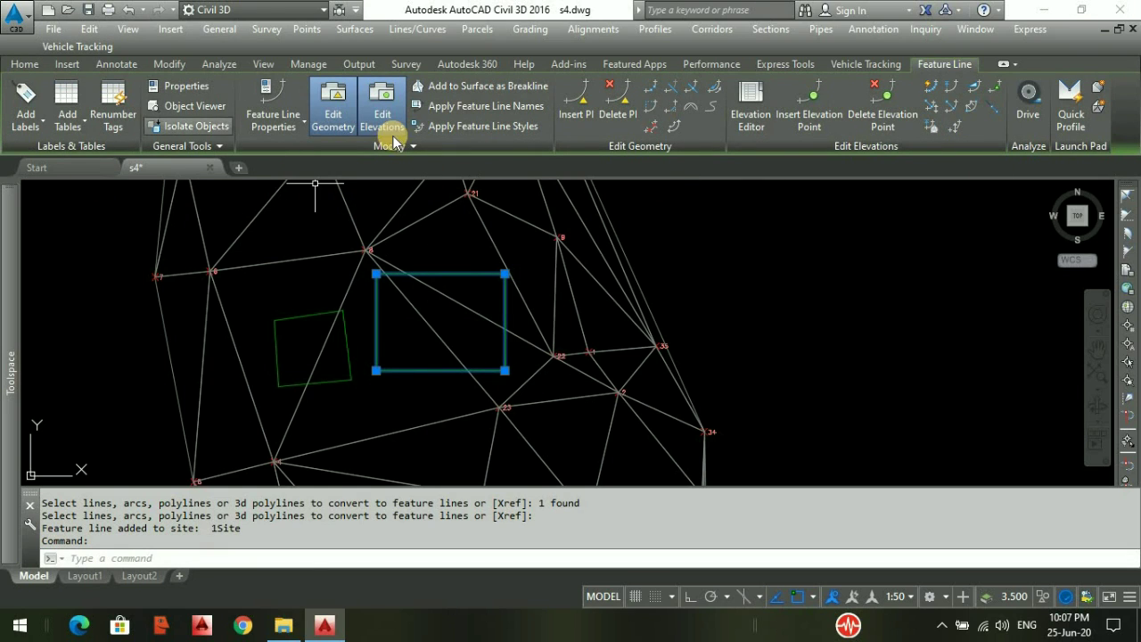
middle_drag(482, 299, 475, 297)
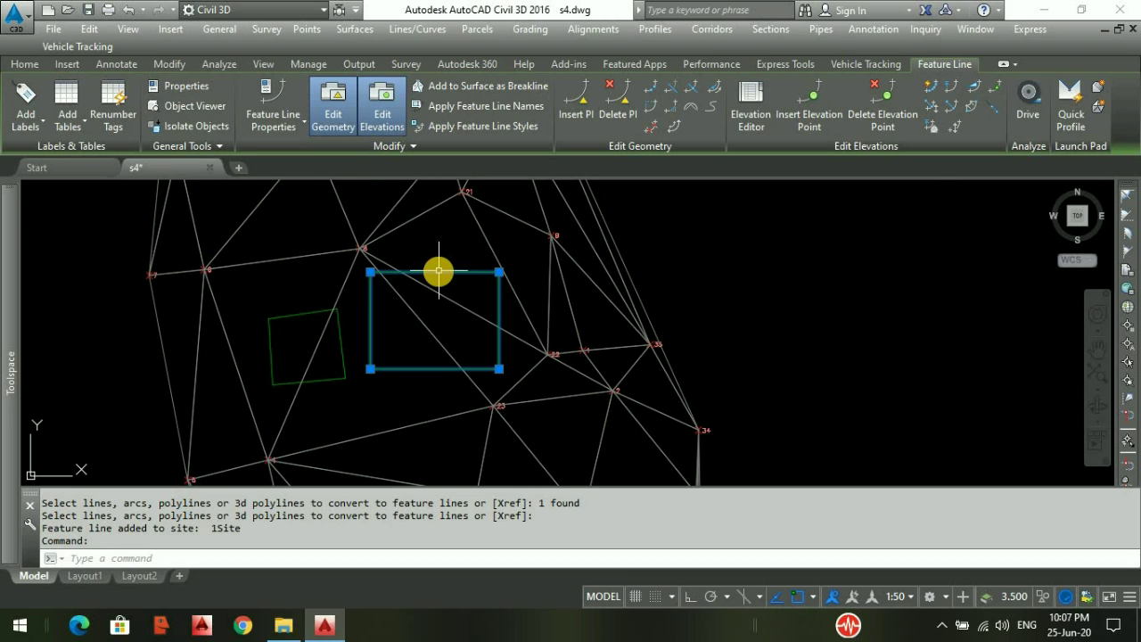
click(754, 125)
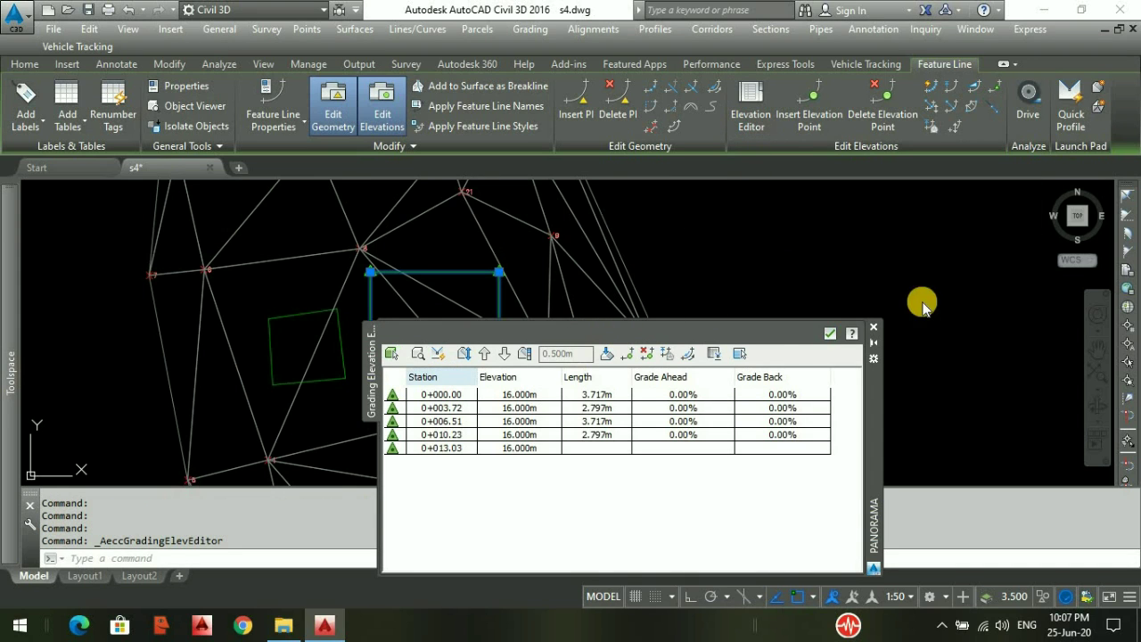
drag(875, 428, 1031, 306)
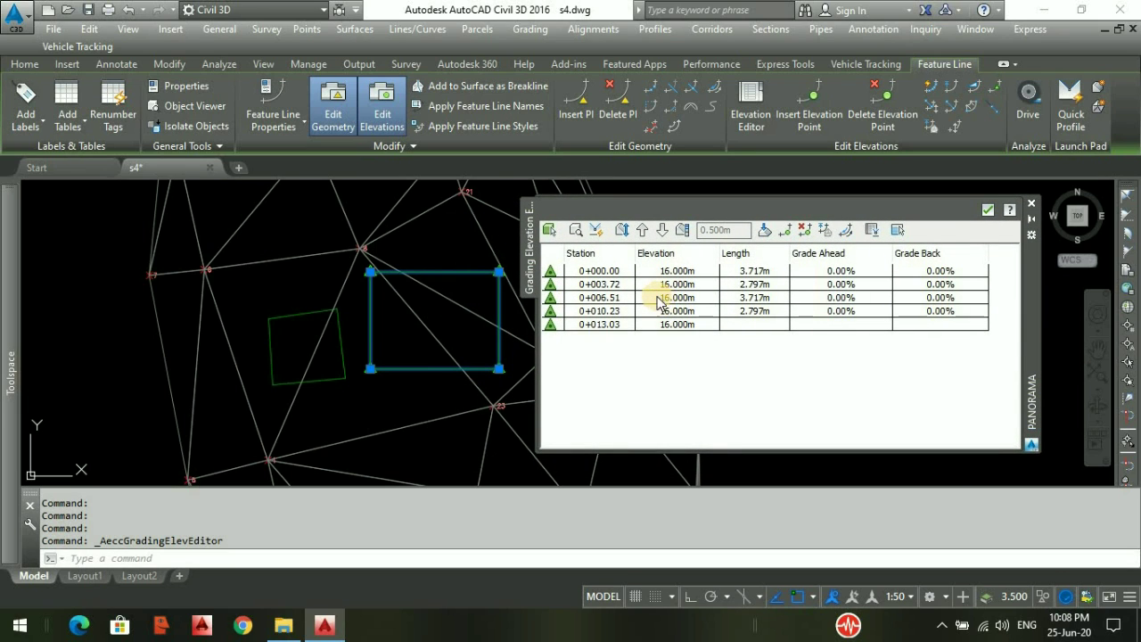
key(Escape)
key(Escape)
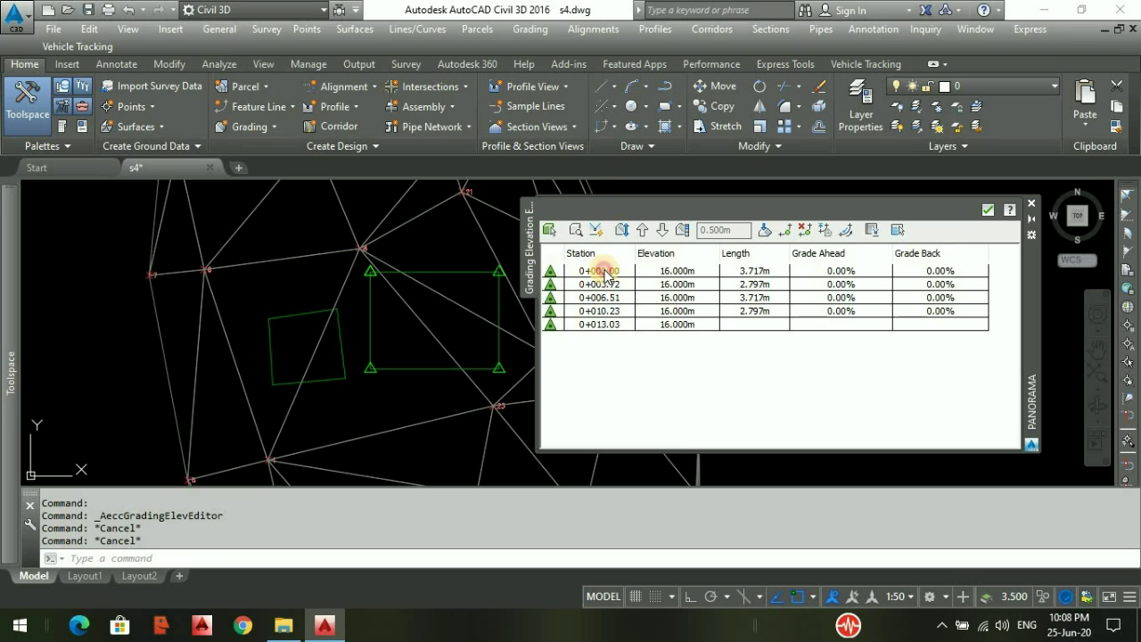
- Set the grade ahead at station 0+000.00 of the rectangular feature line to 10%
click(550, 272)
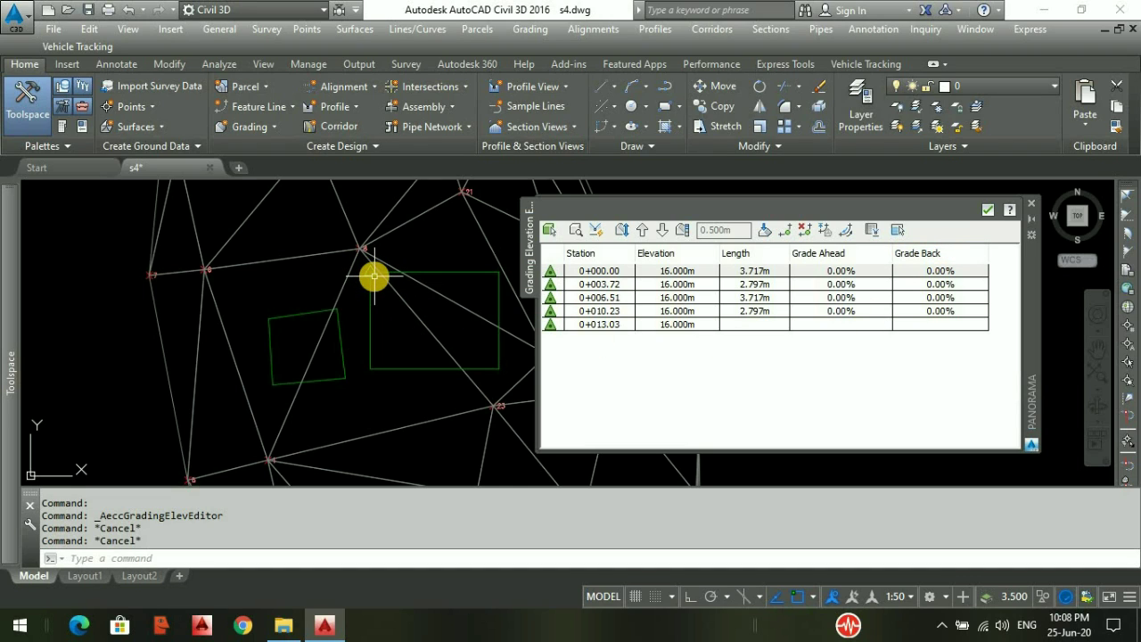
click(836, 271)
click(842, 269)
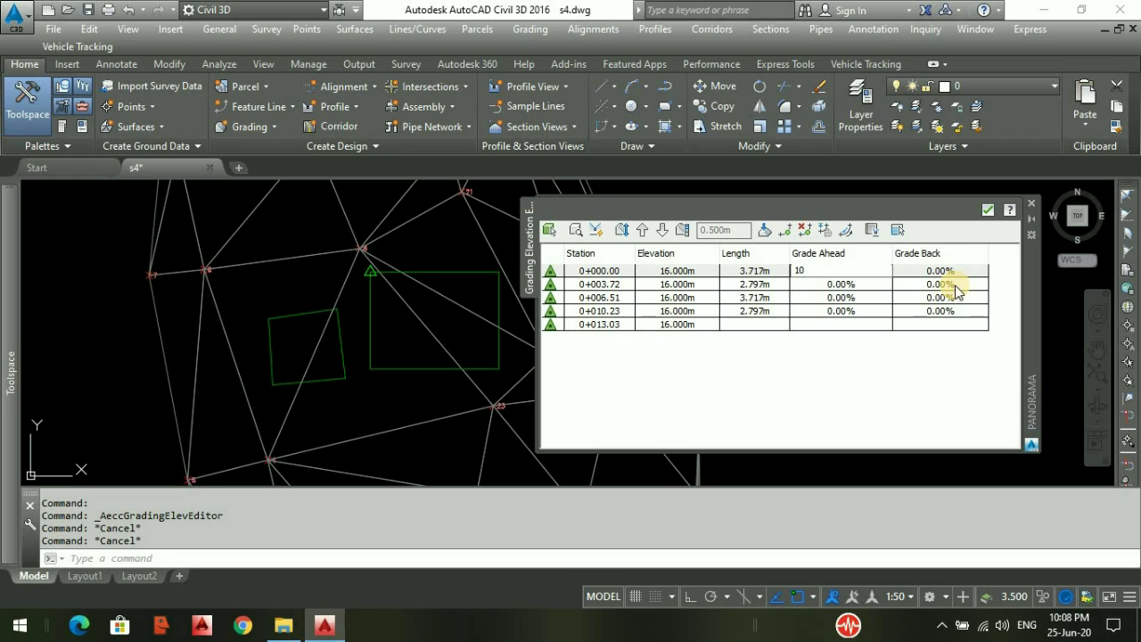
key(Return)
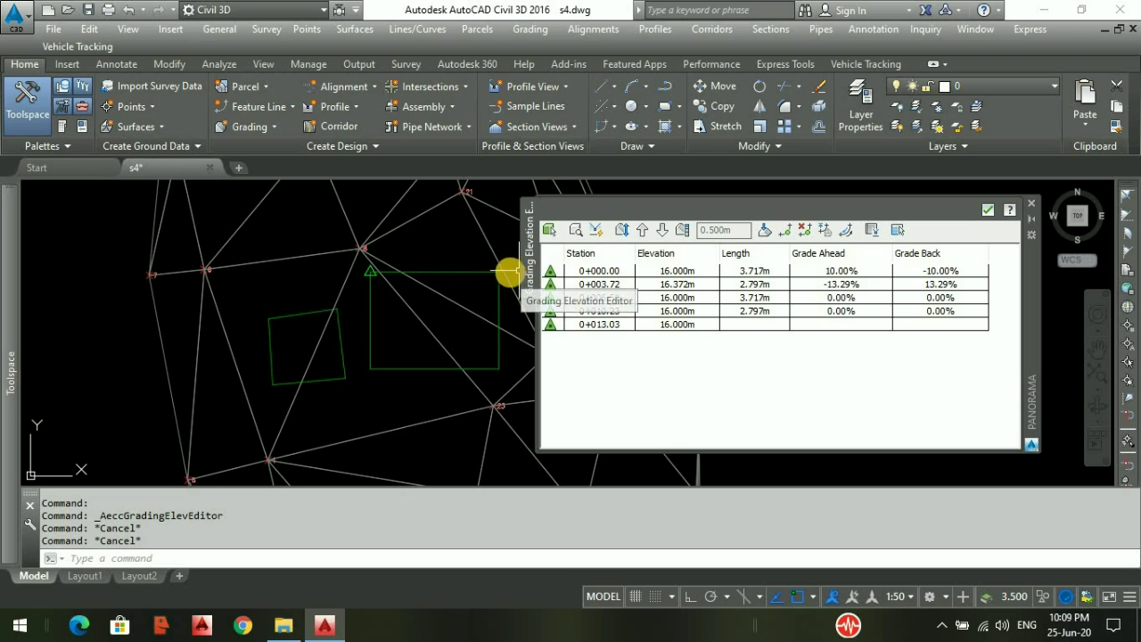
- Set the grade ahead at station 0+000.00 to -10% so the rectangle's north edge falls eastward
click(821, 270)
click(807, 272)
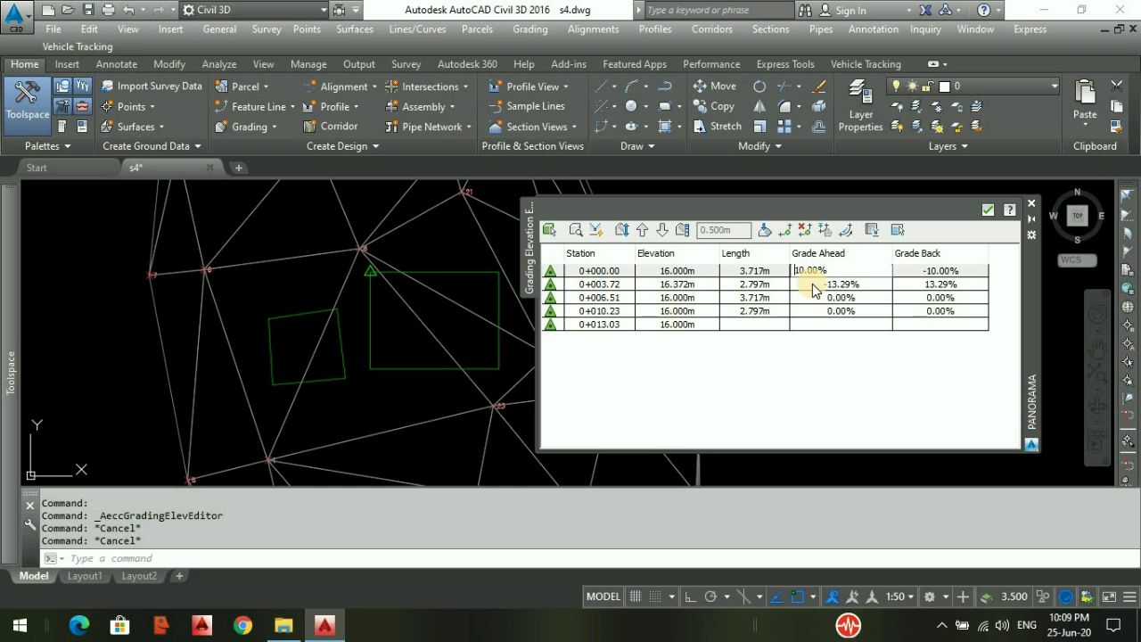
key(Return)
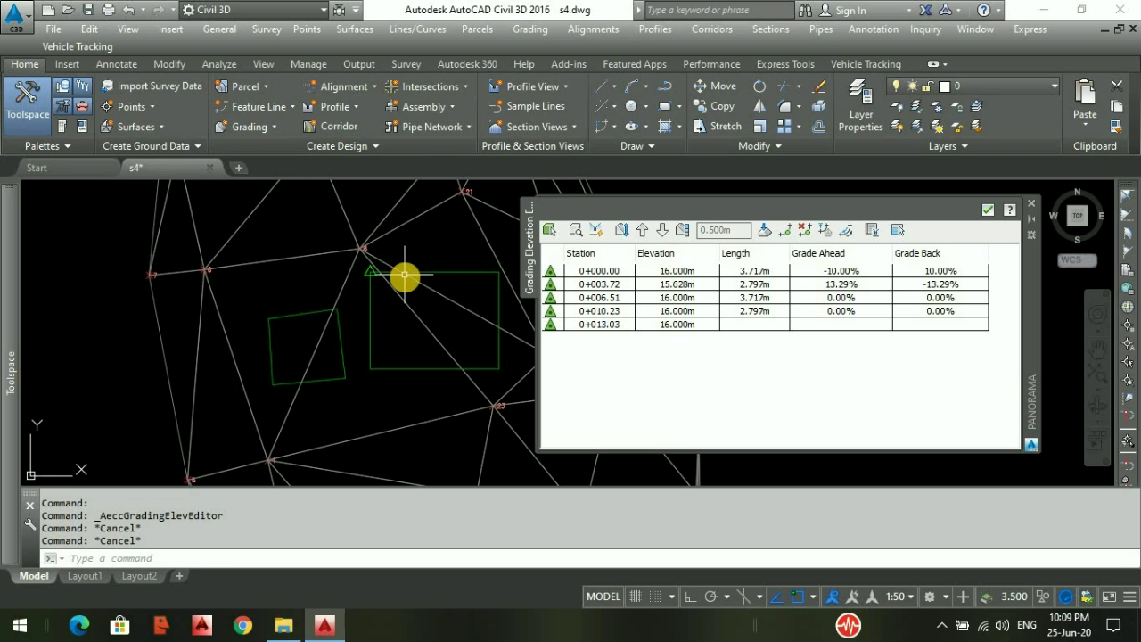
- Set the grade ahead at station 0+003.72 to 0% to level the rectangle's east edge
middle_drag(421, 277, 295, 263)
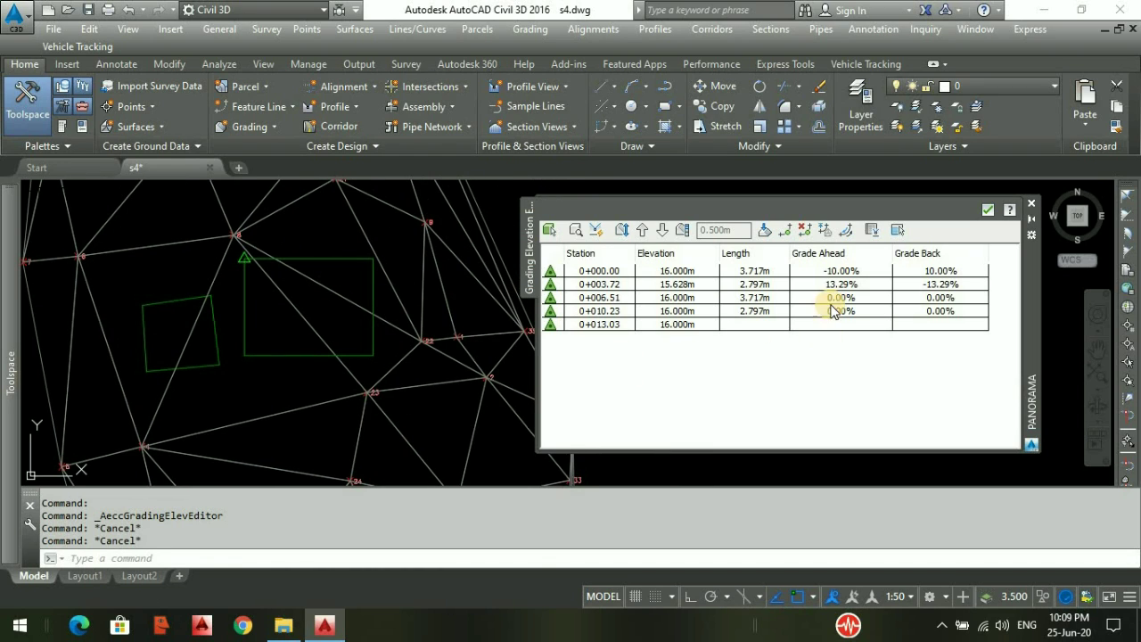
click(601, 285)
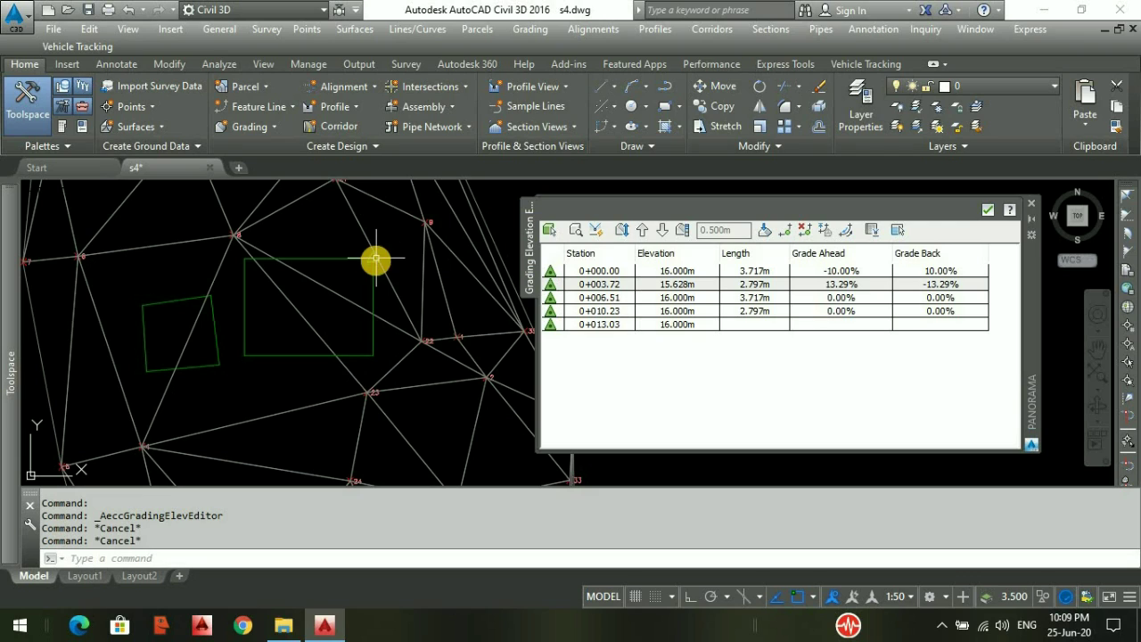
double_click(842, 286)
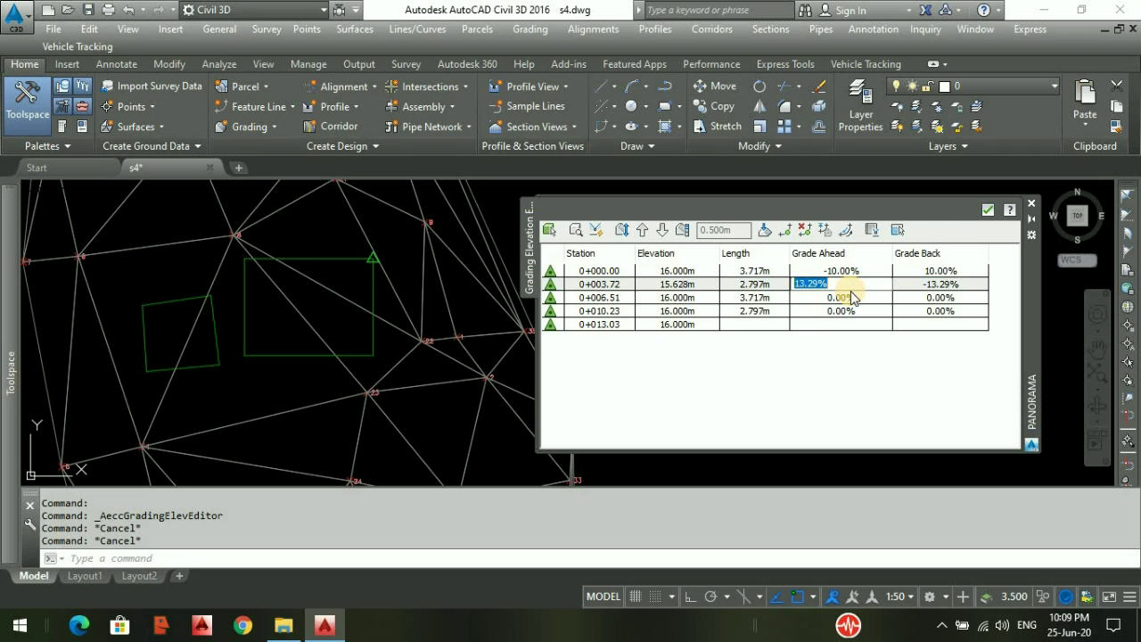
key(Return)
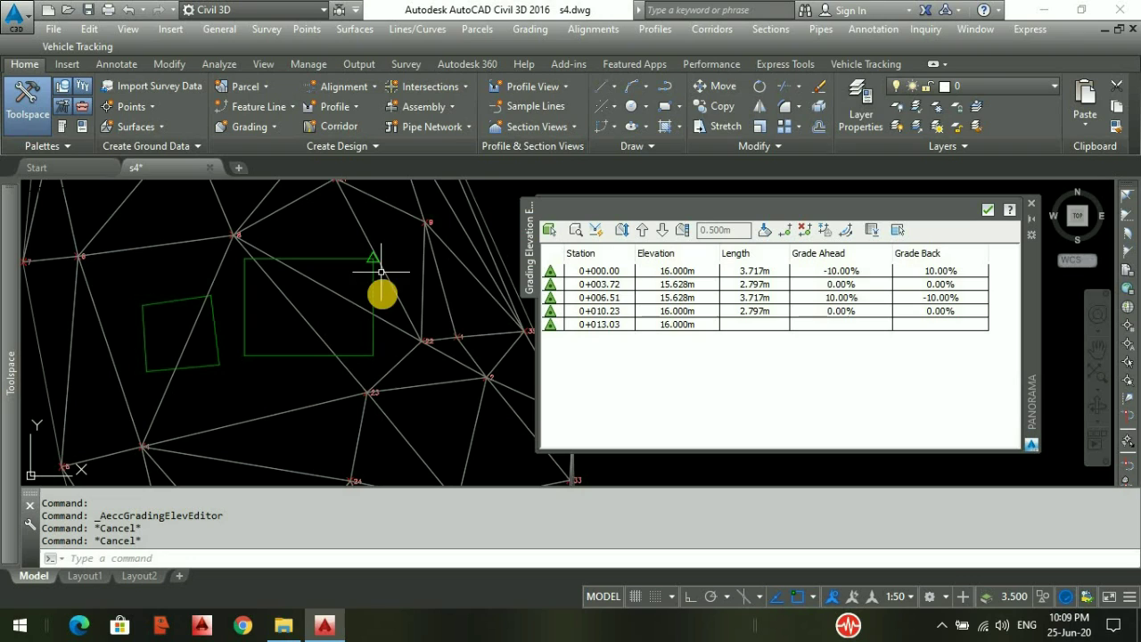
- Locate the rectangle's corners at stations 0+006.51 and 0+010.23 in the drawing
click(594, 299)
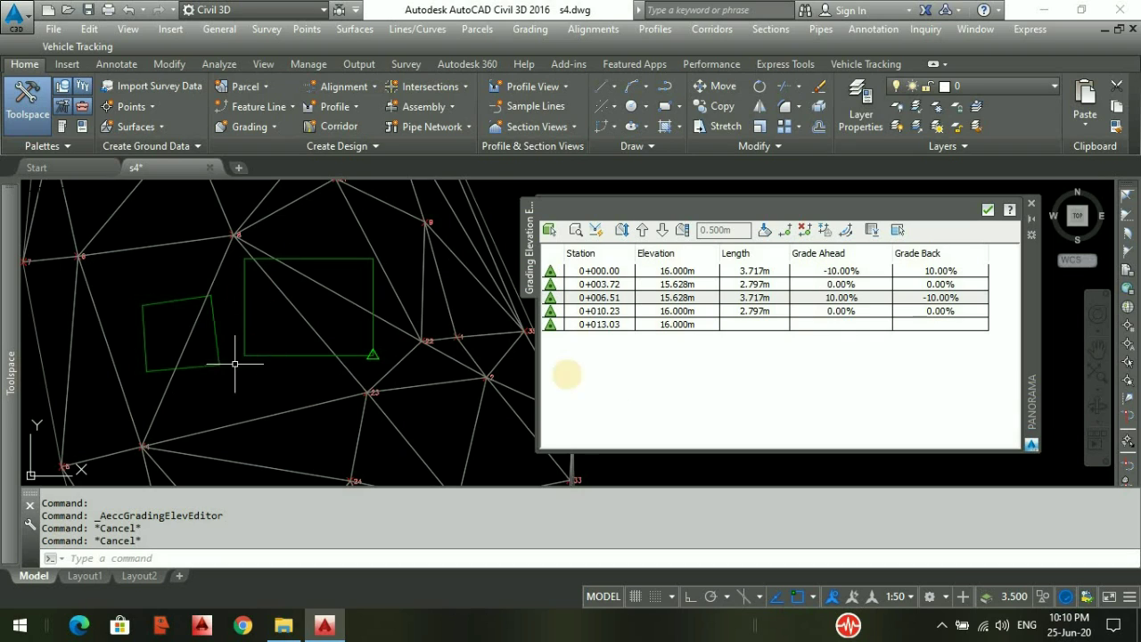
click(606, 299)
click(608, 312)
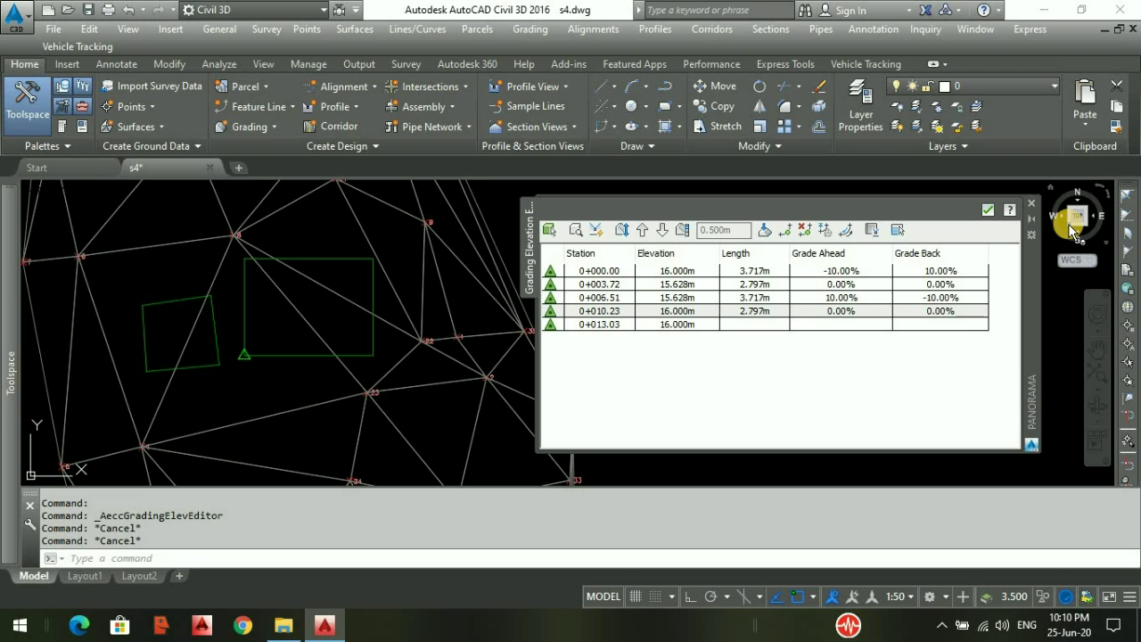
- Examine the rectangular feature line's slope against the surface in the front view and from a slightly raised angle
click(1072, 230)
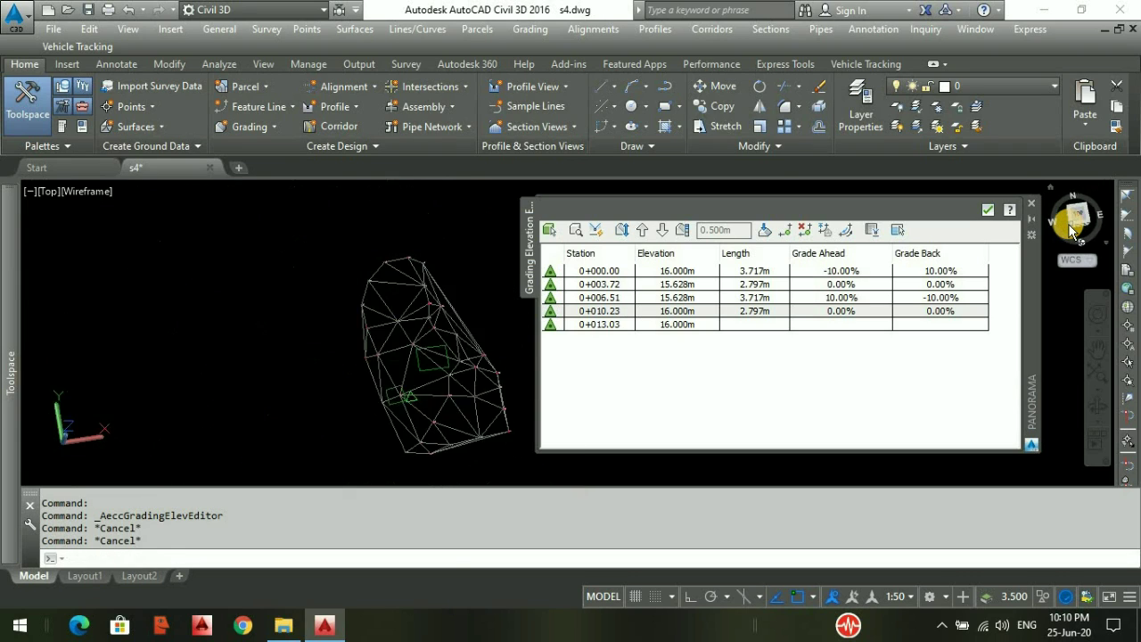
click(1085, 230)
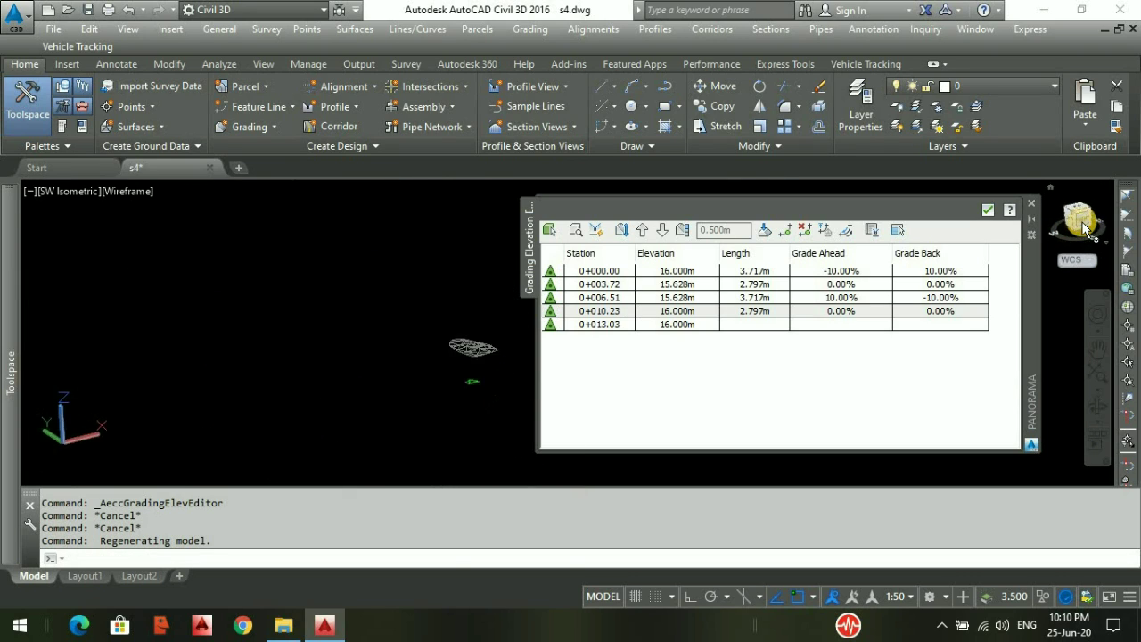
scroll(452, 310, up, 6)
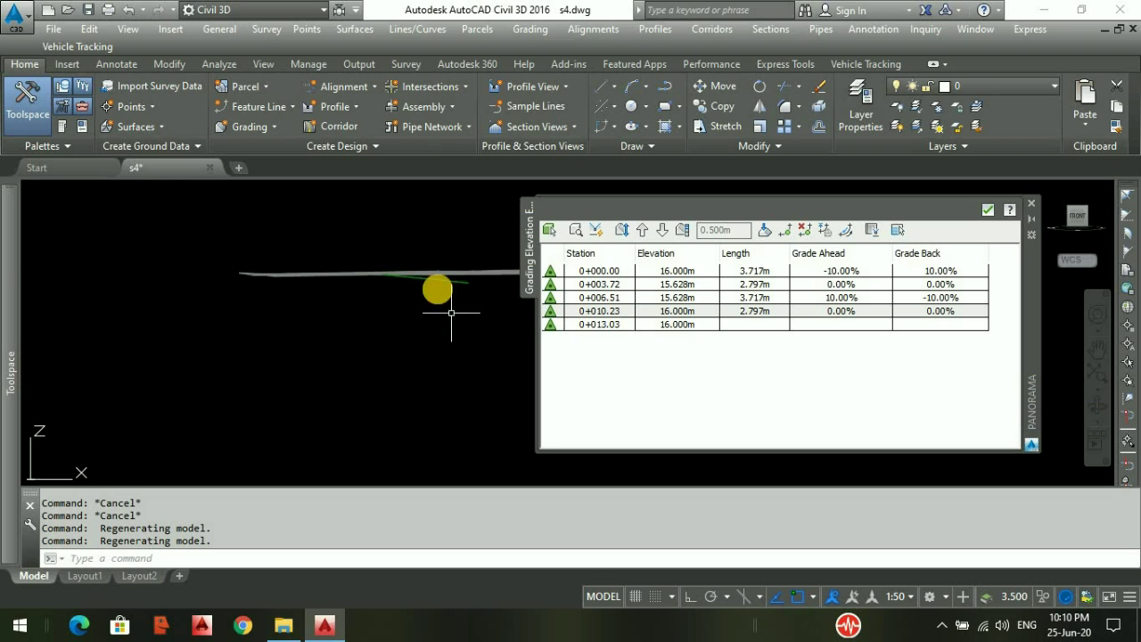
middle_drag(350, 335, 308, 321)
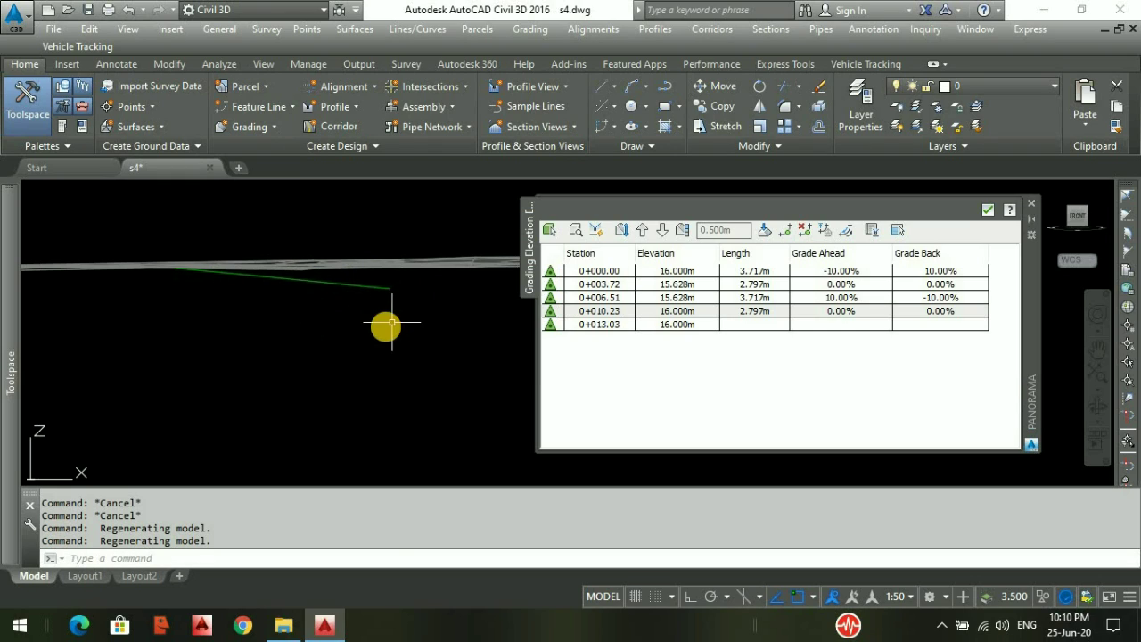
mouse_move(385, 324)
shift+middle_down()
mouse_move(374, 330)
mouse_move(374, 306)
mouse_move(390, 312)
shift+middle_up()
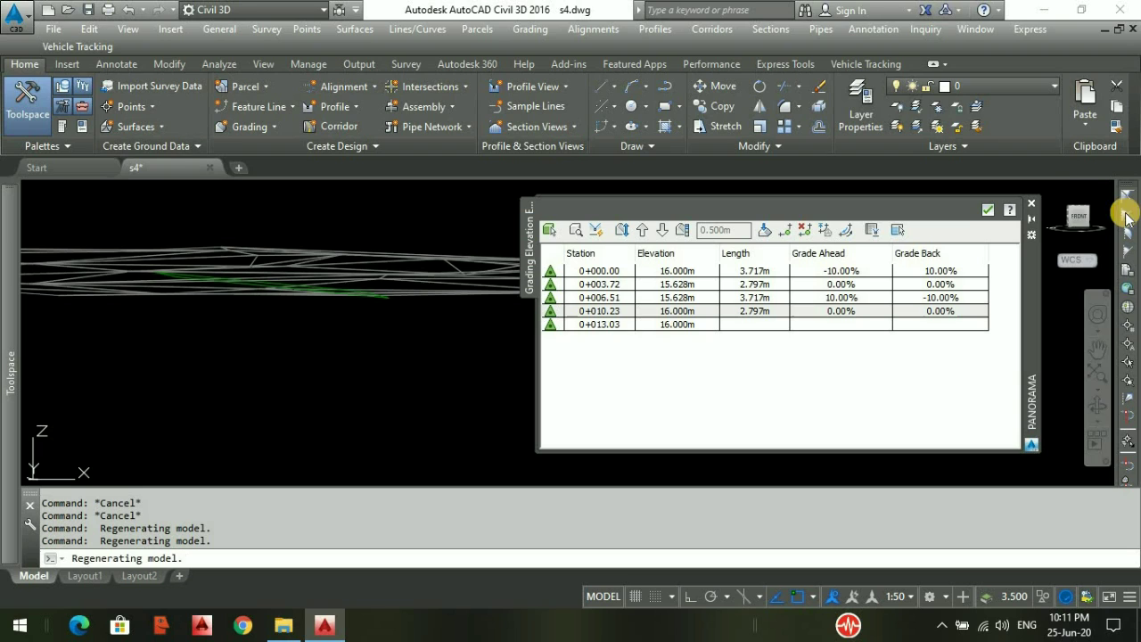
- Return to the top view, frame both feature lines closely, and select the station 0+010.23 row in the elevation table
click(1081, 221)
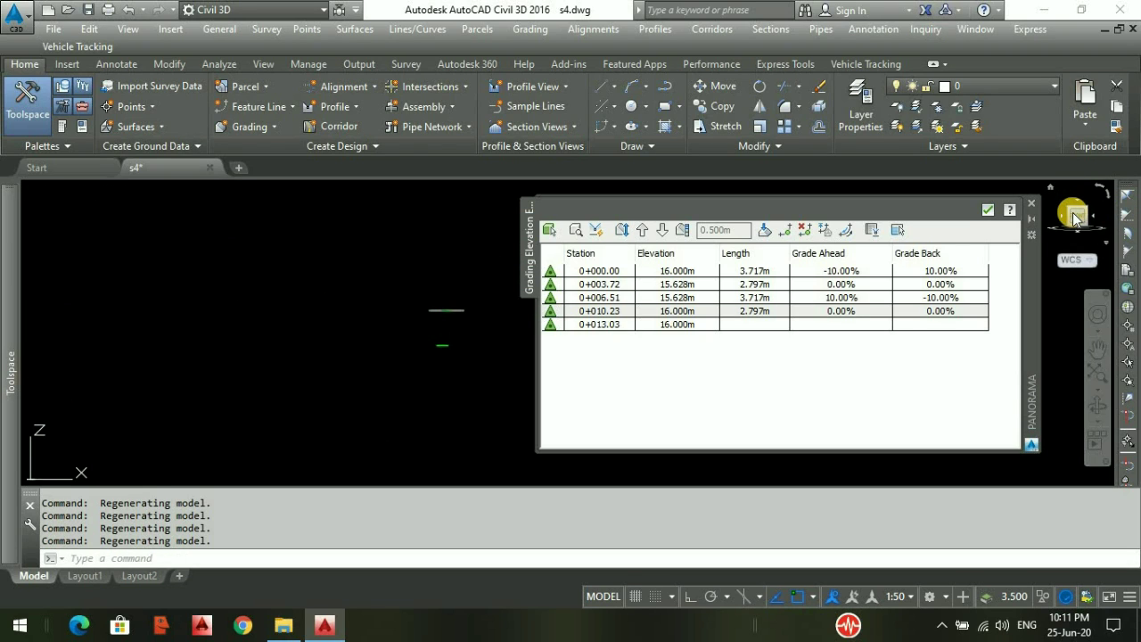
click(1070, 210)
click(1077, 212)
scroll(441, 367, up, 10)
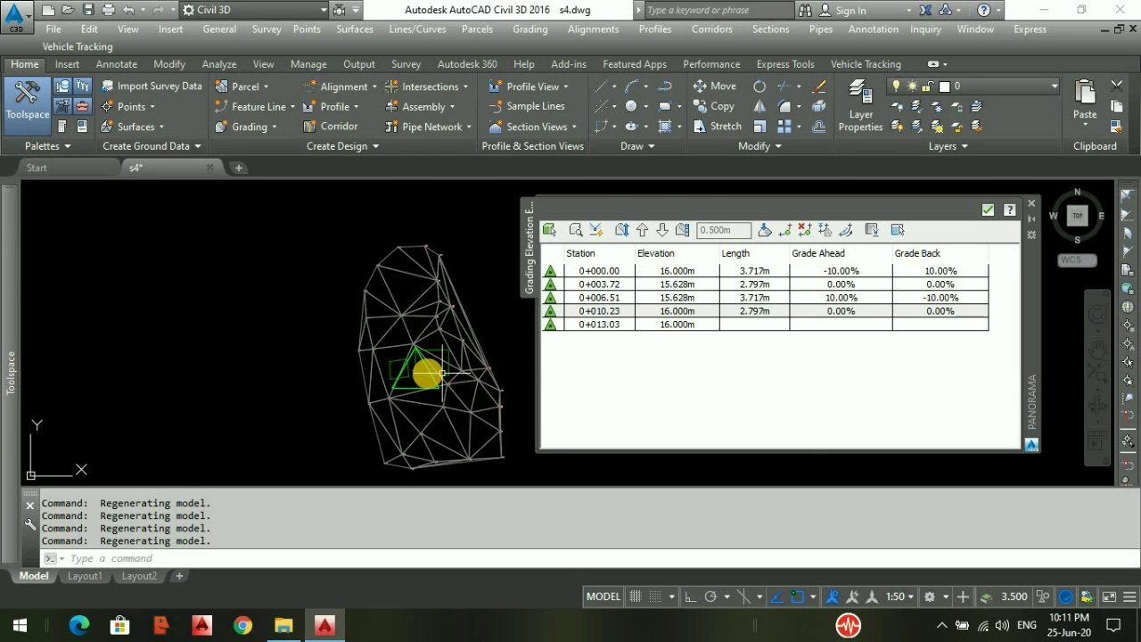
scroll(330, 384, down, 2)
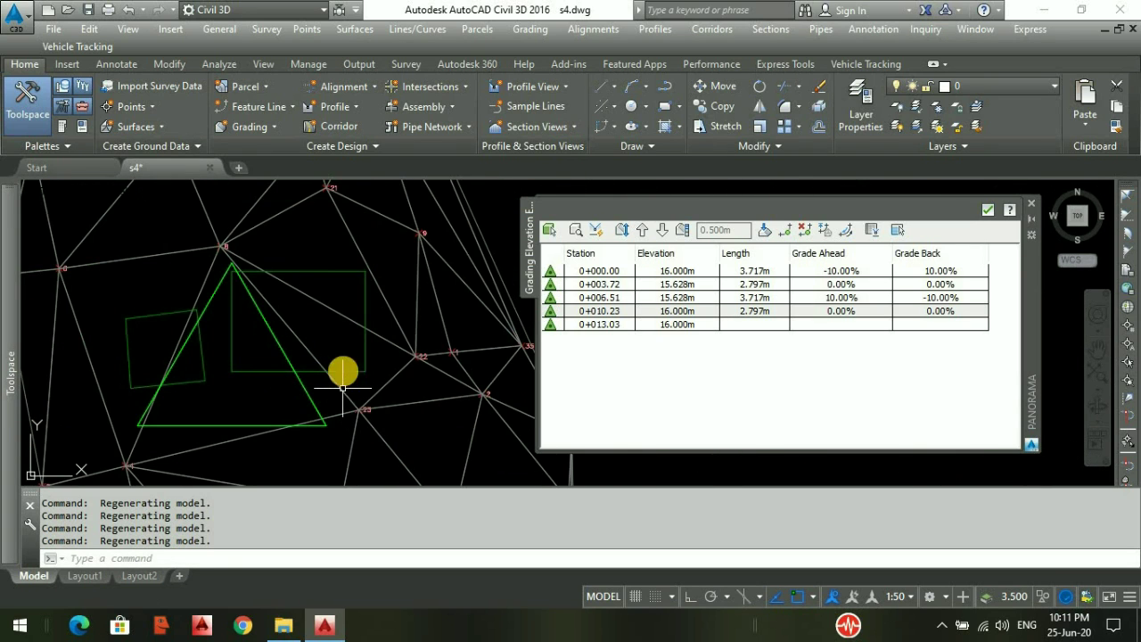
scroll(395, 334, up, 2)
scroll(403, 268, down, 3)
scroll(405, 414, up, 3)
mouse_move(241, 347)
middle_down()
mouse_move(259, 399)
mouse_move(419, 588)
middle_up()
mouse_move(293, 393)
middle_down()
mouse_move(344, 384)
mouse_move(211, 367)
middle_up()
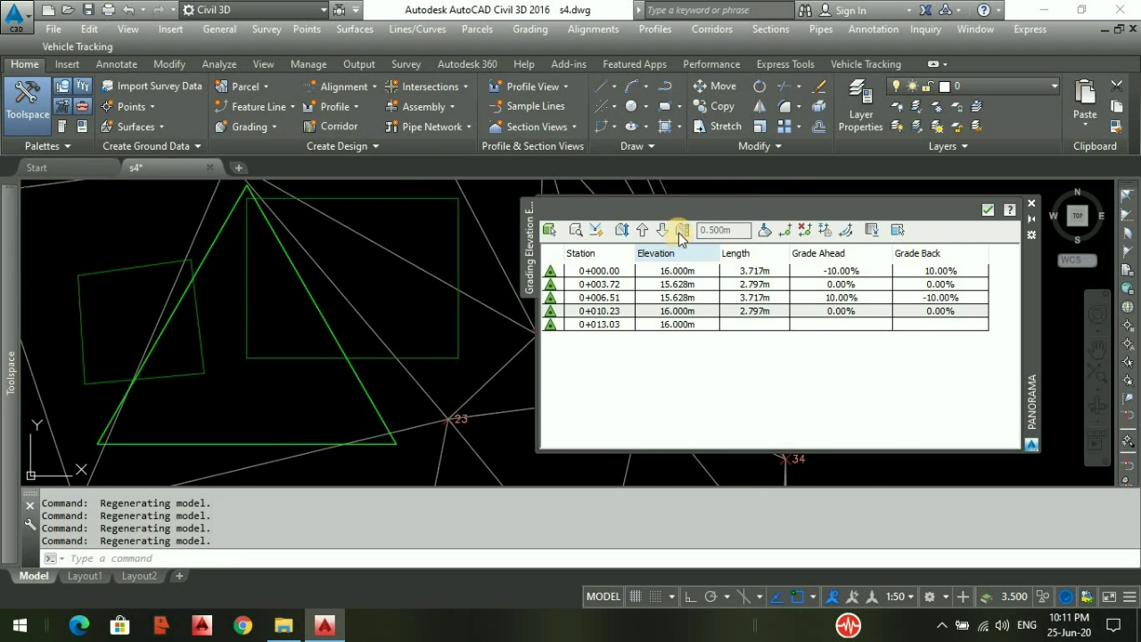
click(756, 312)
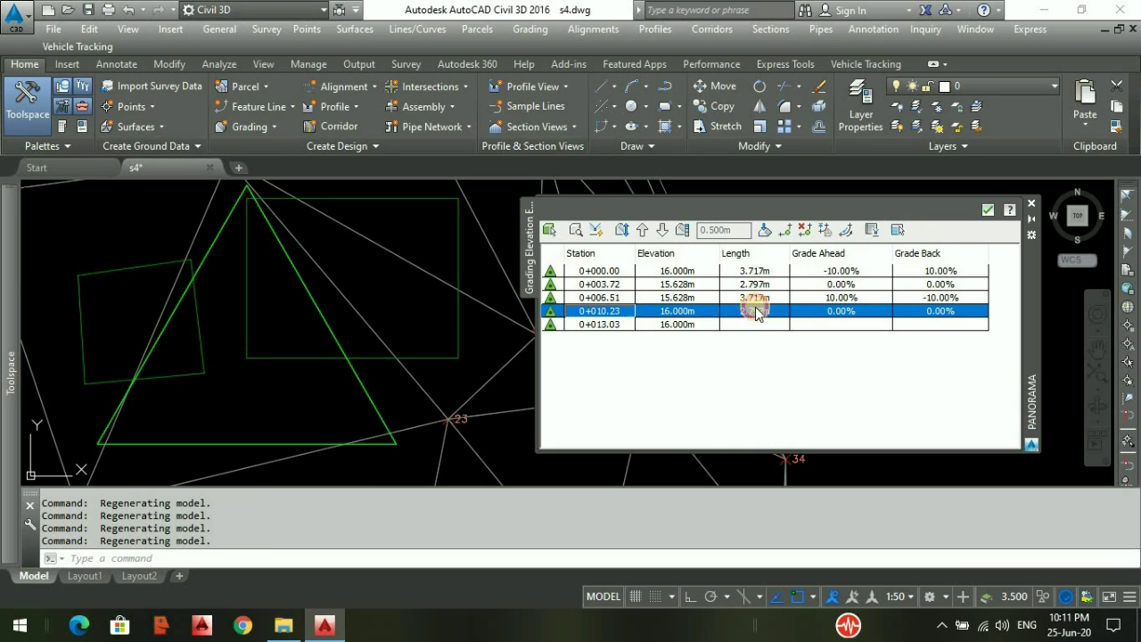
- Set the elevation increment to 0.3 m and lower all points of the rectangular feature line by one increment
click(896, 231)
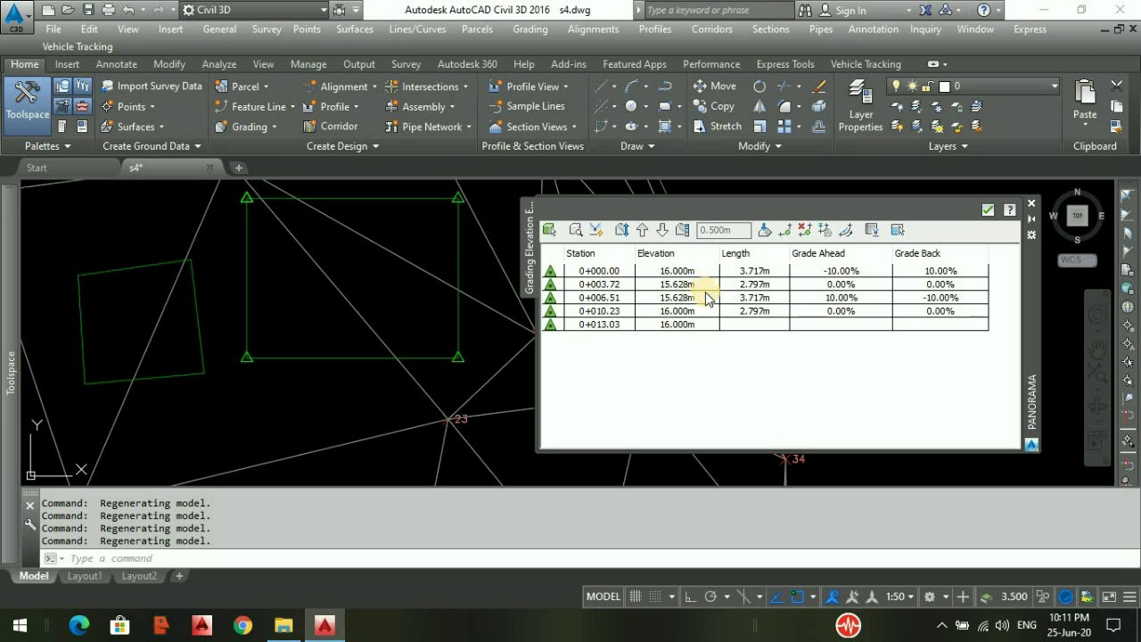
double_click(704, 230)
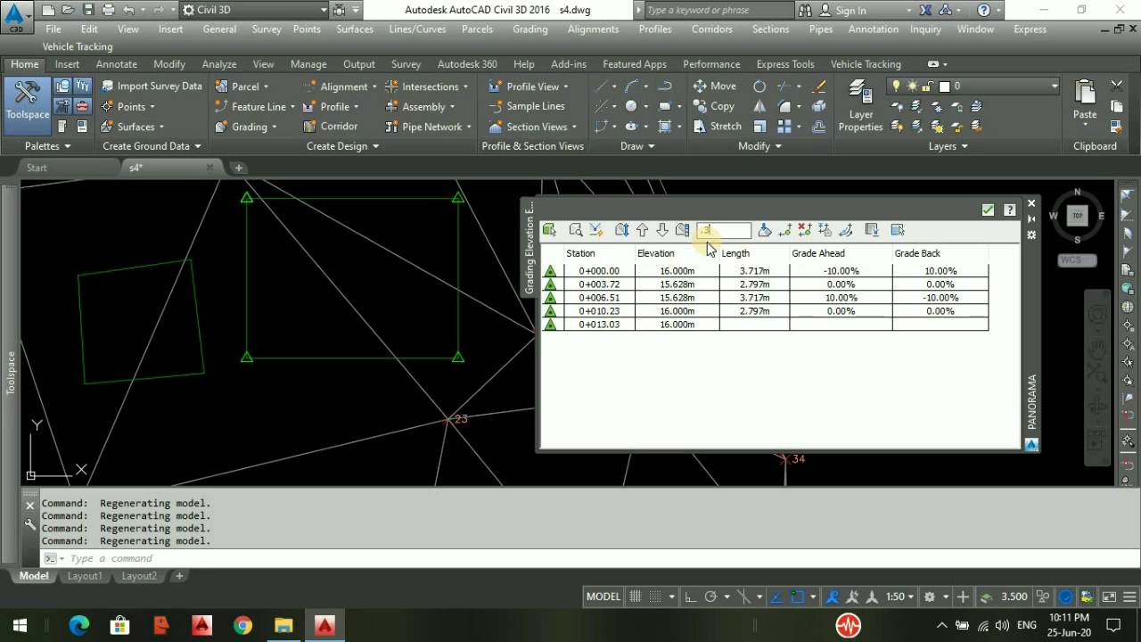
click(665, 214)
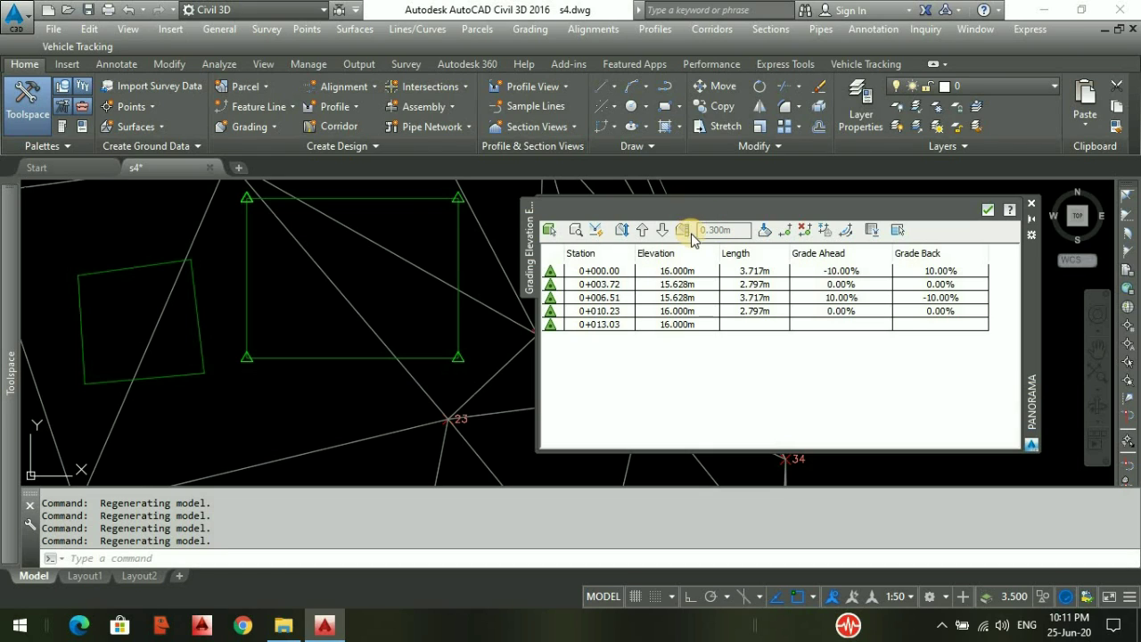
click(661, 233)
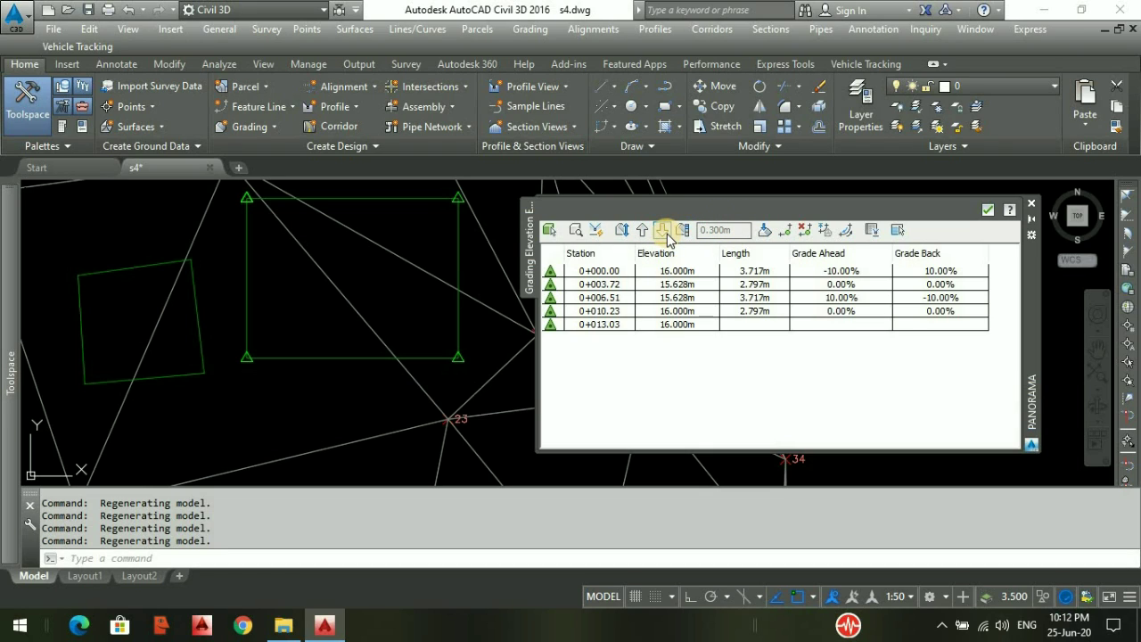
click(665, 232)
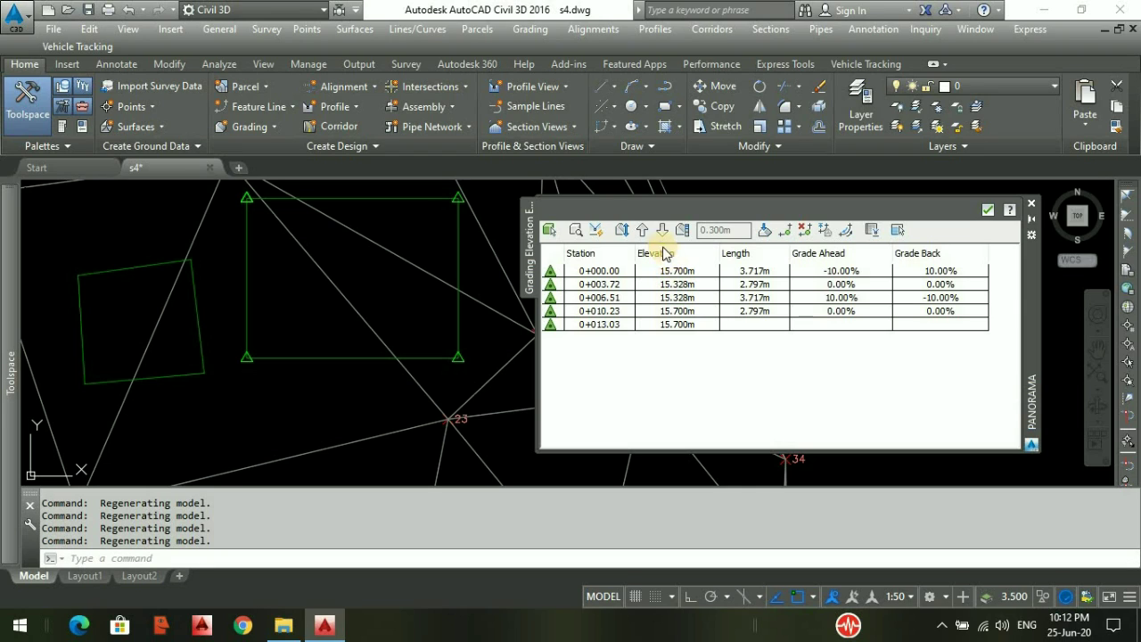
- Raise all points of the rectangular feature line by two 0.3 m increments and close the elevation editor
click(643, 230)
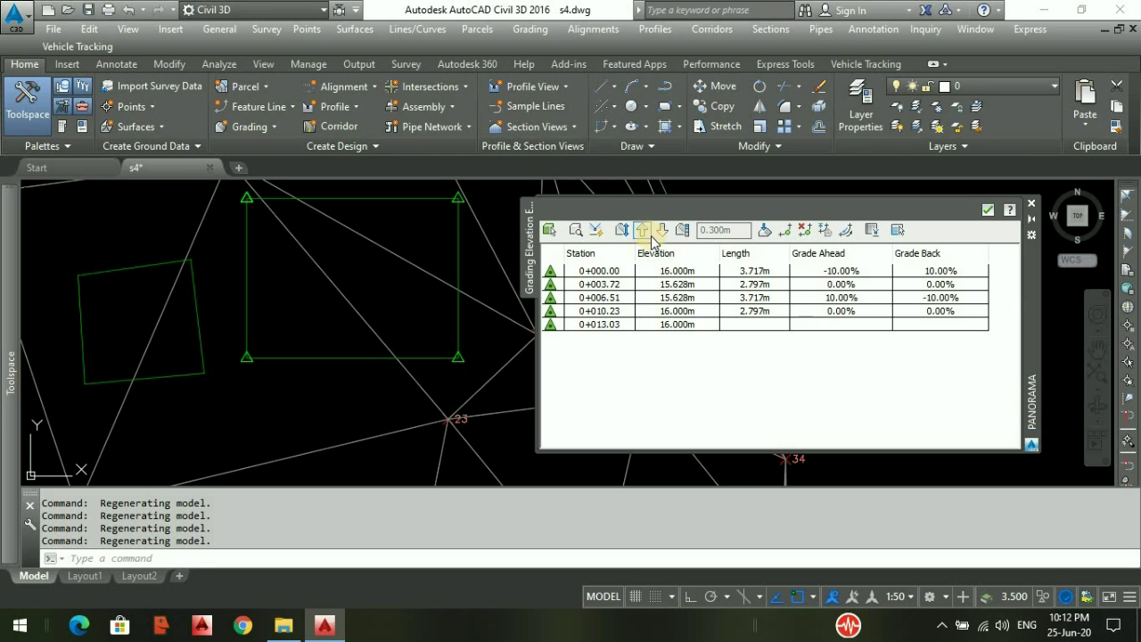
click(643, 230)
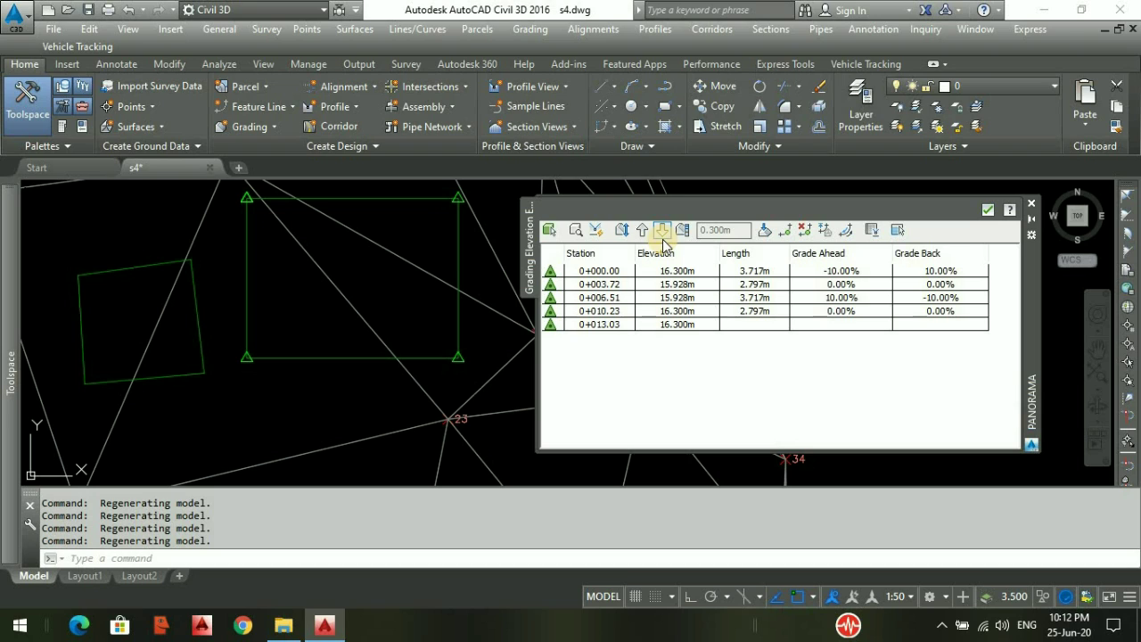
click(1025, 212)
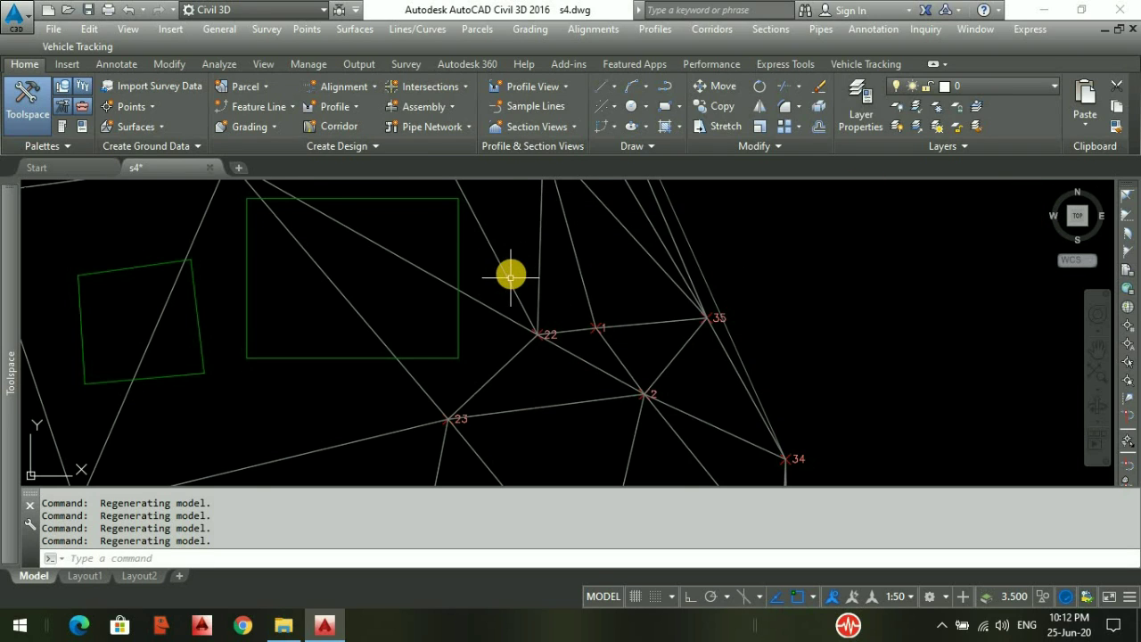
scroll(510, 268, down, 2)
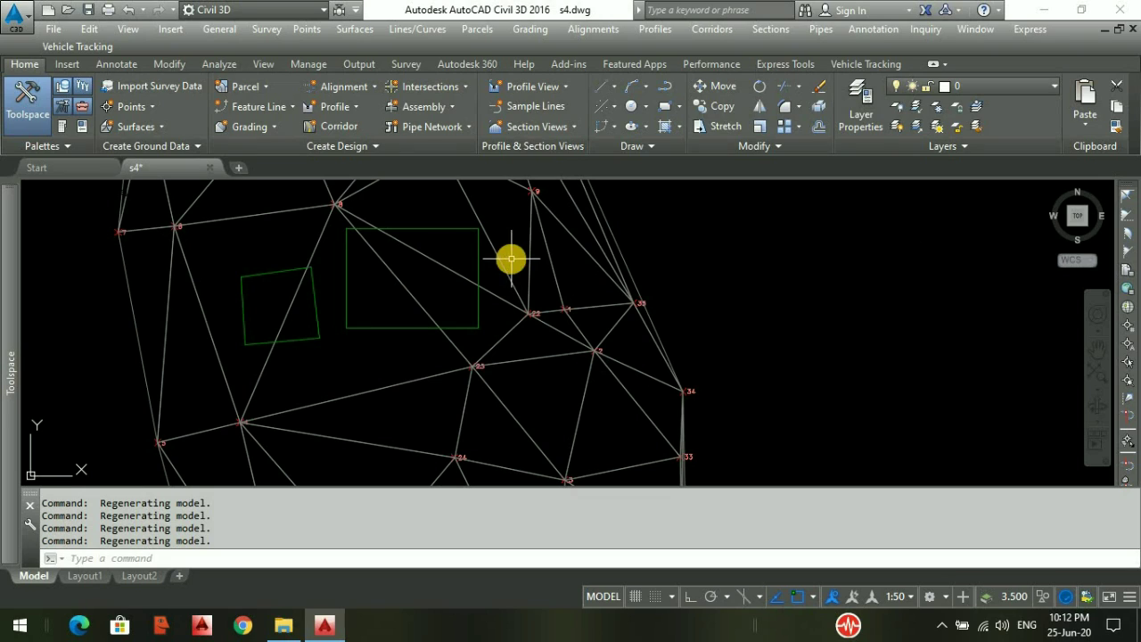
mouse_move(549, 265)
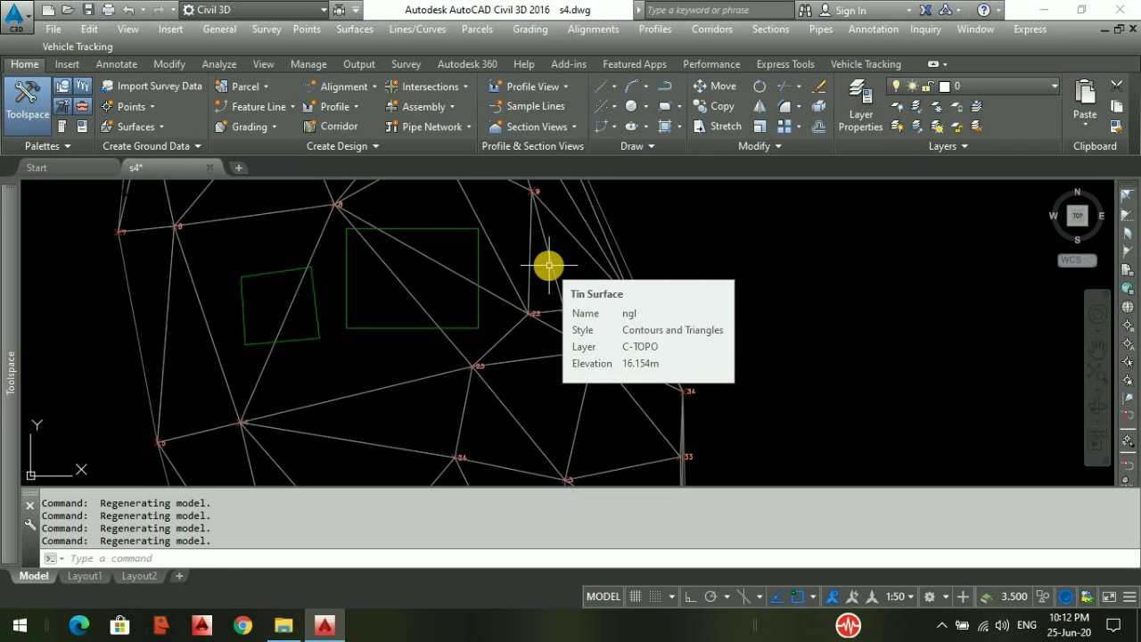